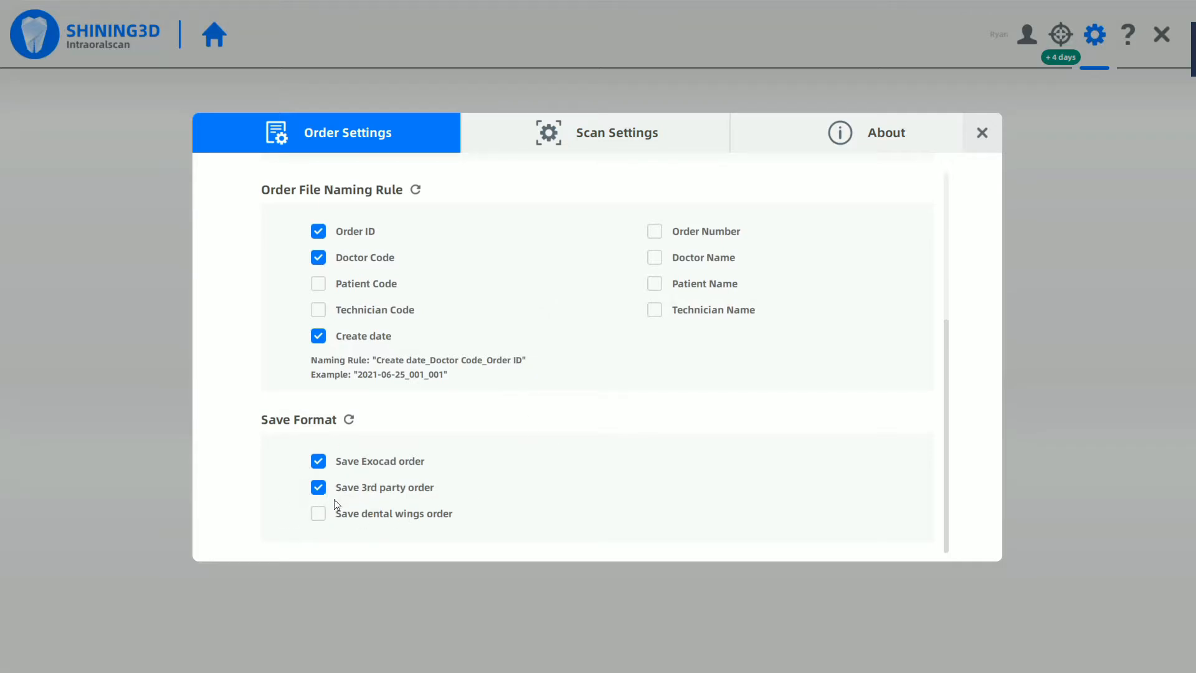
Close the order settings and create a restoration order with a full crown on tooth 23 and an antagonist on tooth 33
{"action": "left_click", "coordinate": [982, 133]}
{"action": "left_click", "coordinate": [544, 397]}
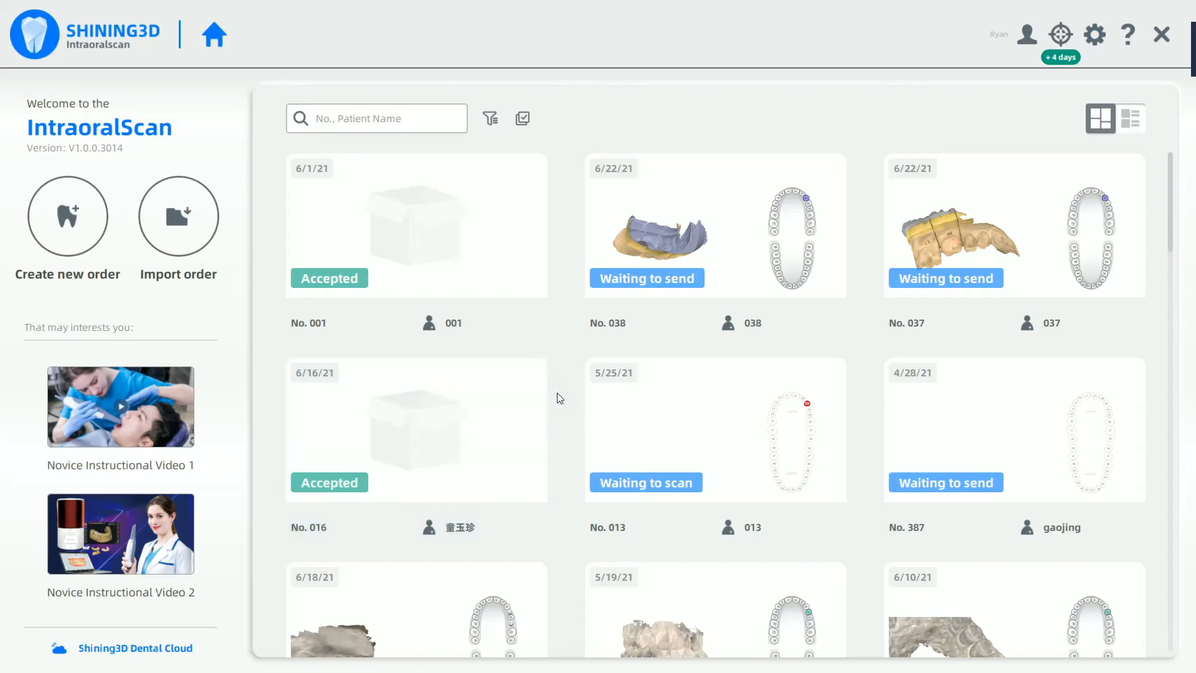
{"action": "left_click", "coordinate": [87, 225]}
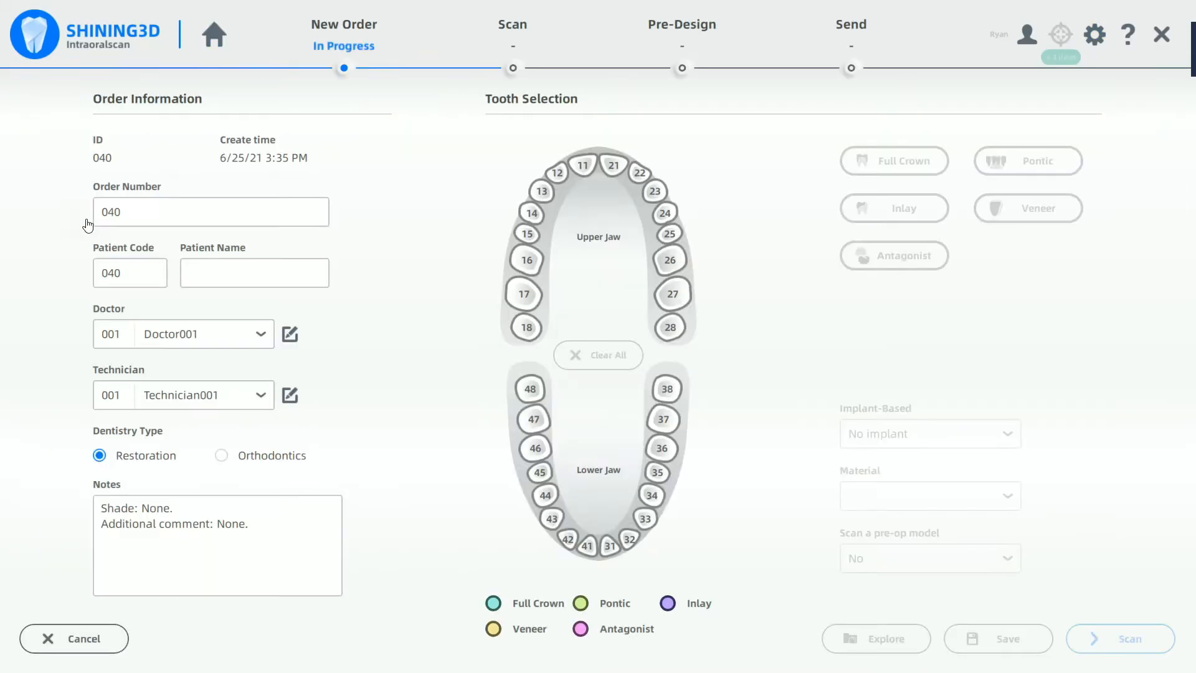
{"action": "left_click", "coordinate": [655, 193]}
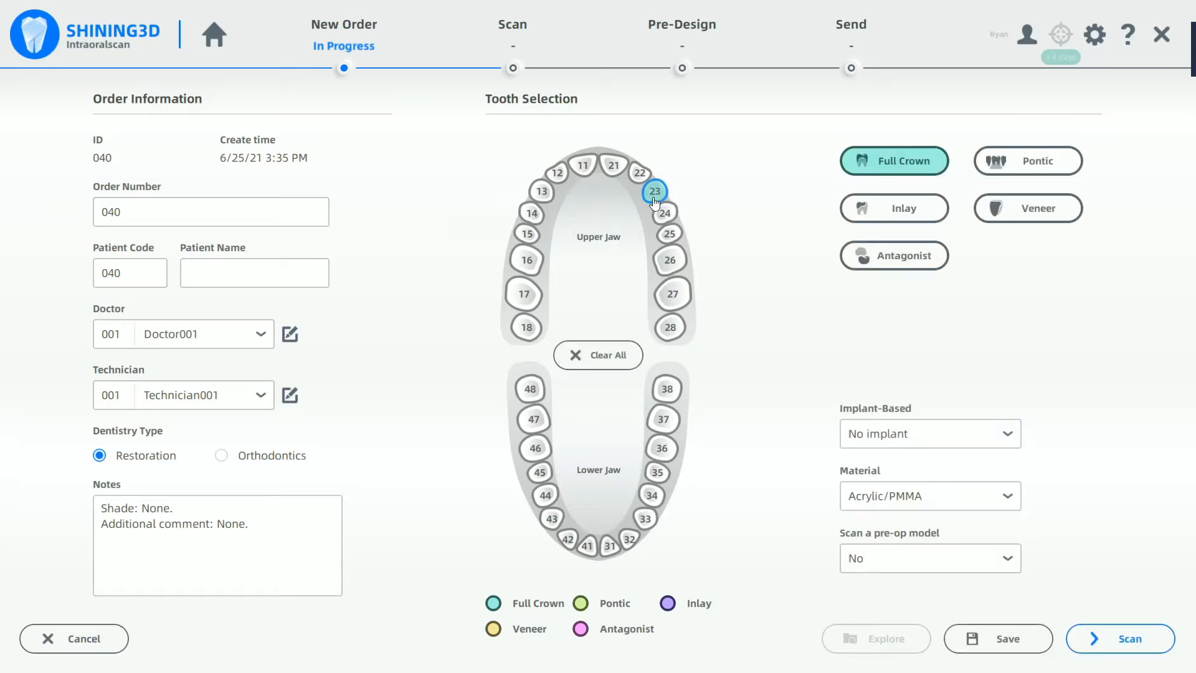
{"action": "left_click", "coordinate": [646, 516]}
{"action": "left_click", "coordinate": [878, 254]}
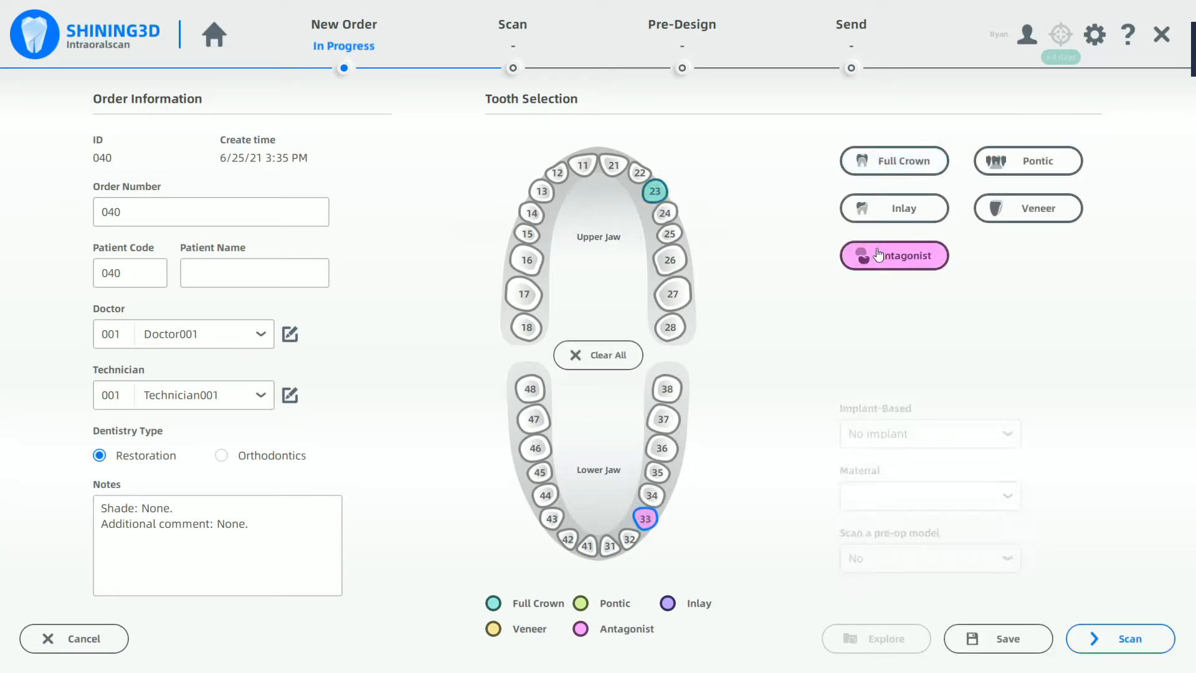
Start scanning the new order, dismiss the bite scan guidance and let the scan data process
{"action": "left_click", "coordinate": [1115, 638]}
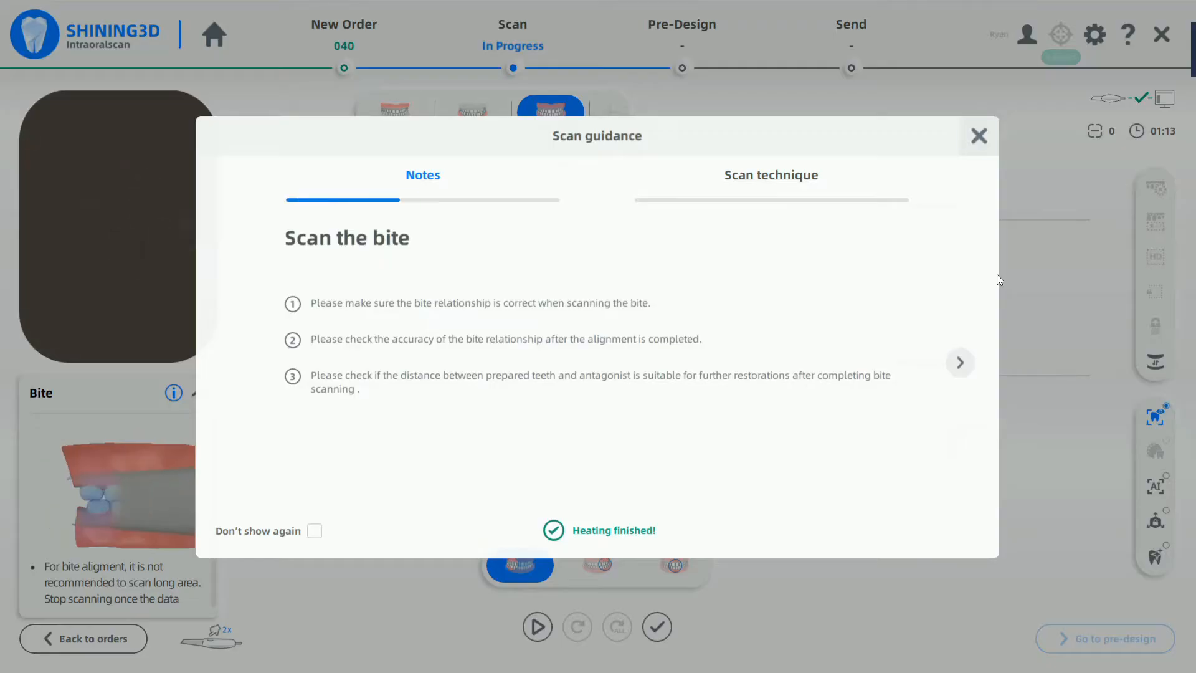
{"action": "left_click", "coordinate": [972, 141]}
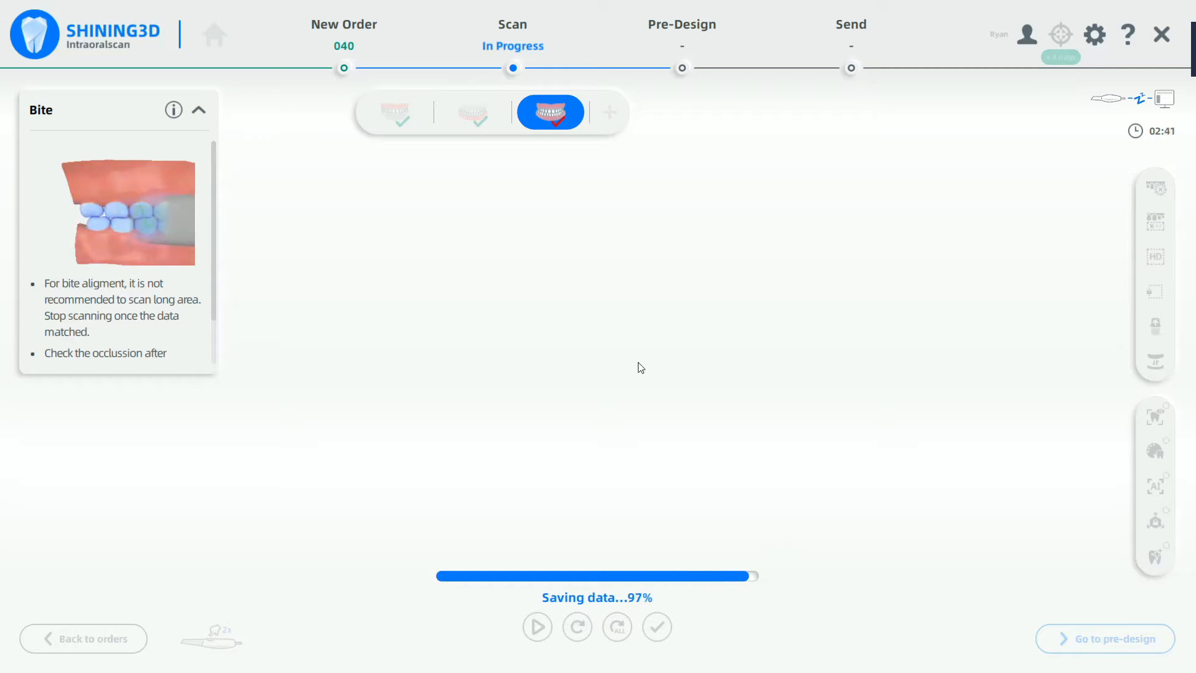
{"action": "left_click_drag", "start_coordinate": [652, 417], "coordinate": [490, 392]}
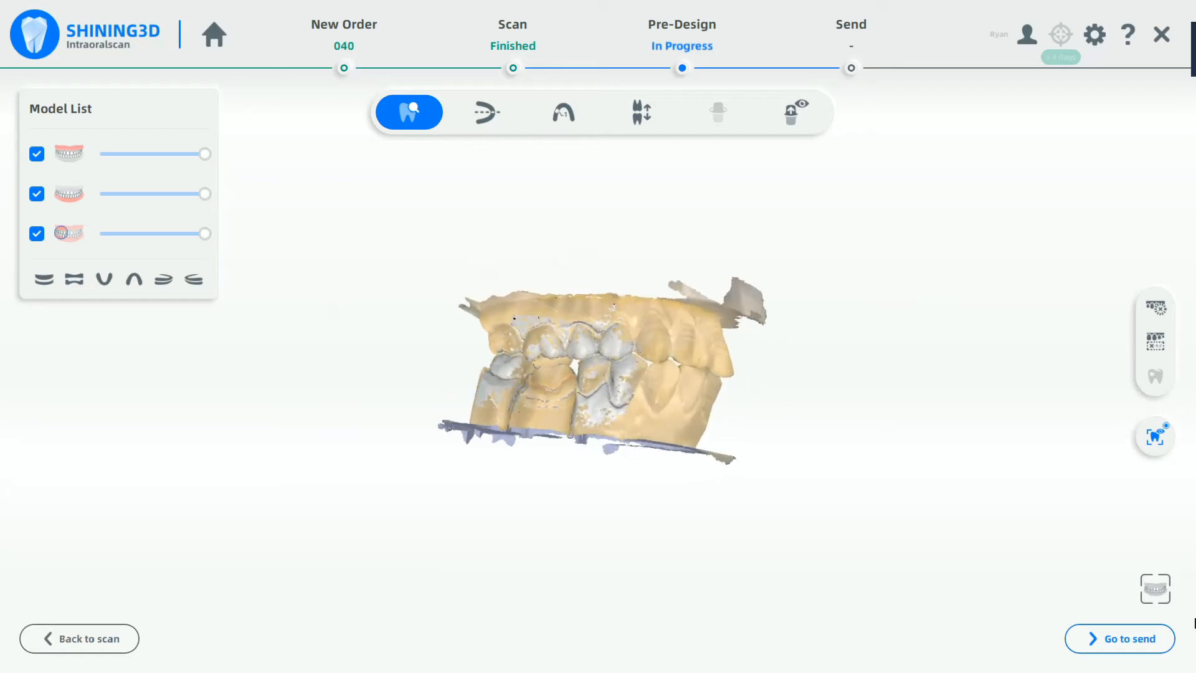
Proceed to the sending stage and send the scanned order to the target Dentalsupport
{"action": "left_click", "coordinate": [1152, 646]}
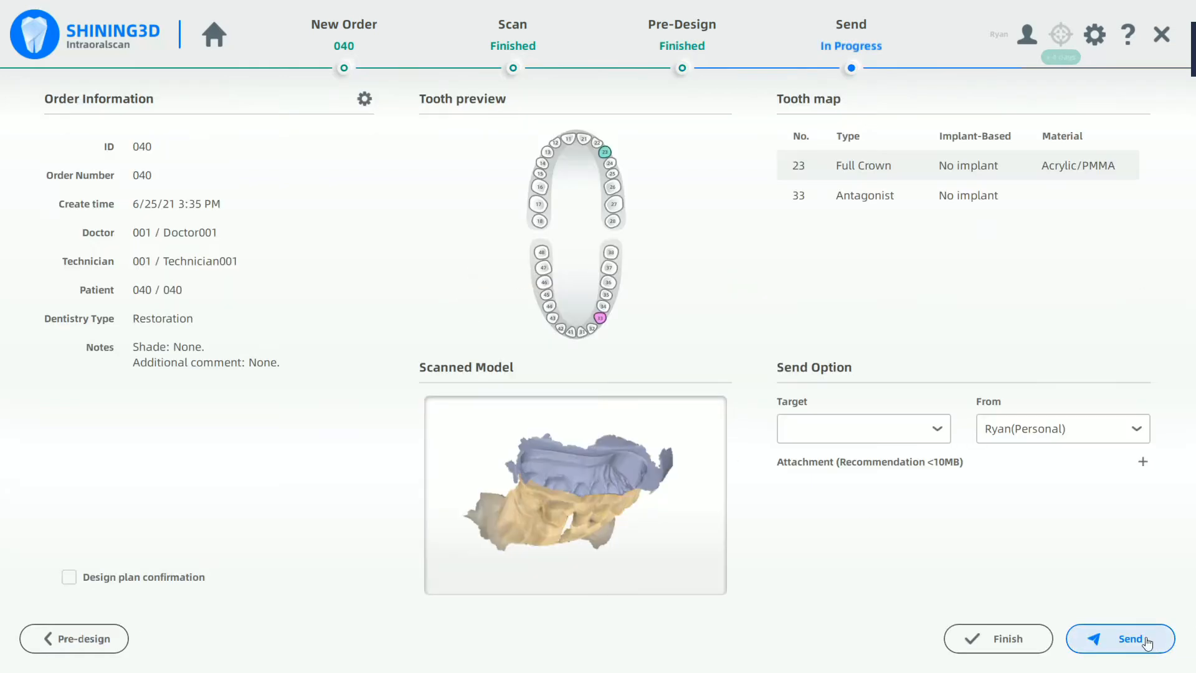
{"action": "left_click", "coordinate": [913, 439]}
{"action": "left_click", "coordinate": [891, 478]}
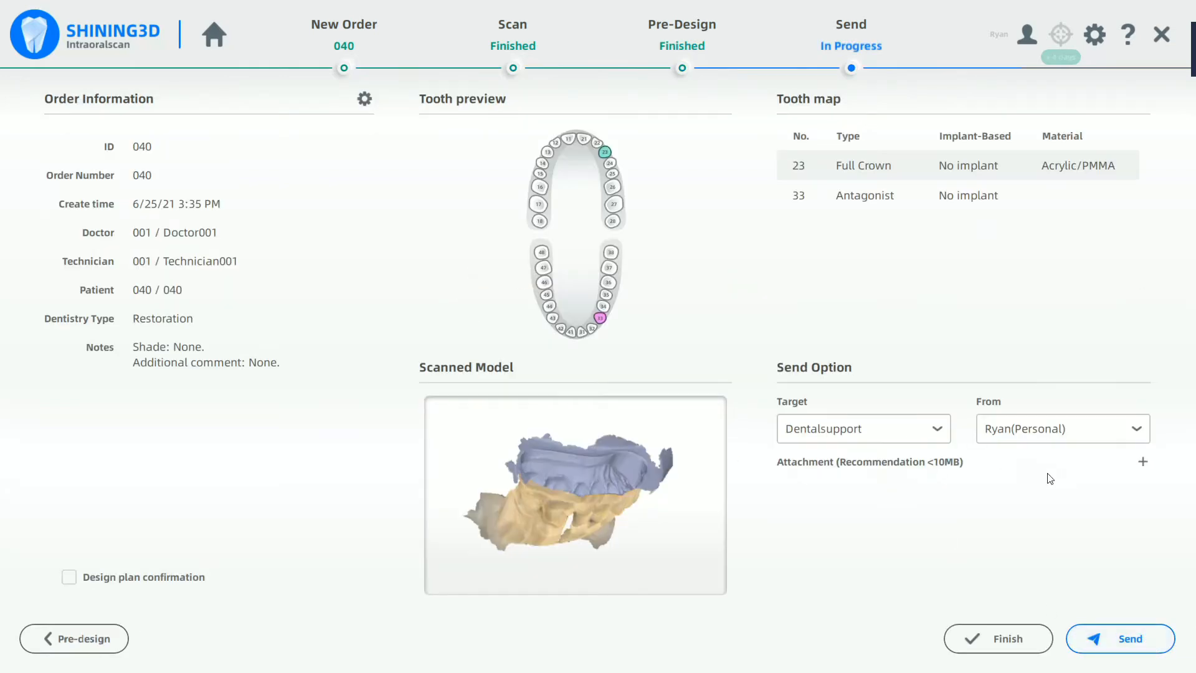
{"action": "left_click", "coordinate": [1135, 643]}
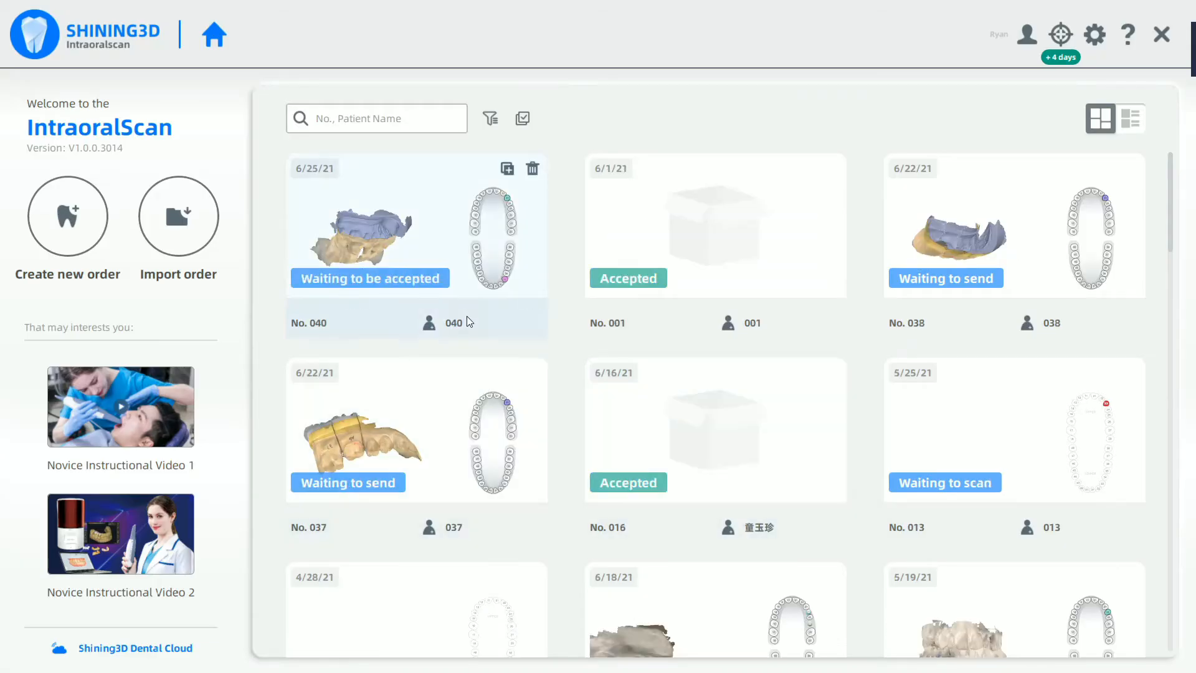
Open the sent order's local folder and go from it to the matching thirdParty folder in DentalOrder
{"action": "left_click", "coordinate": [419, 246]}
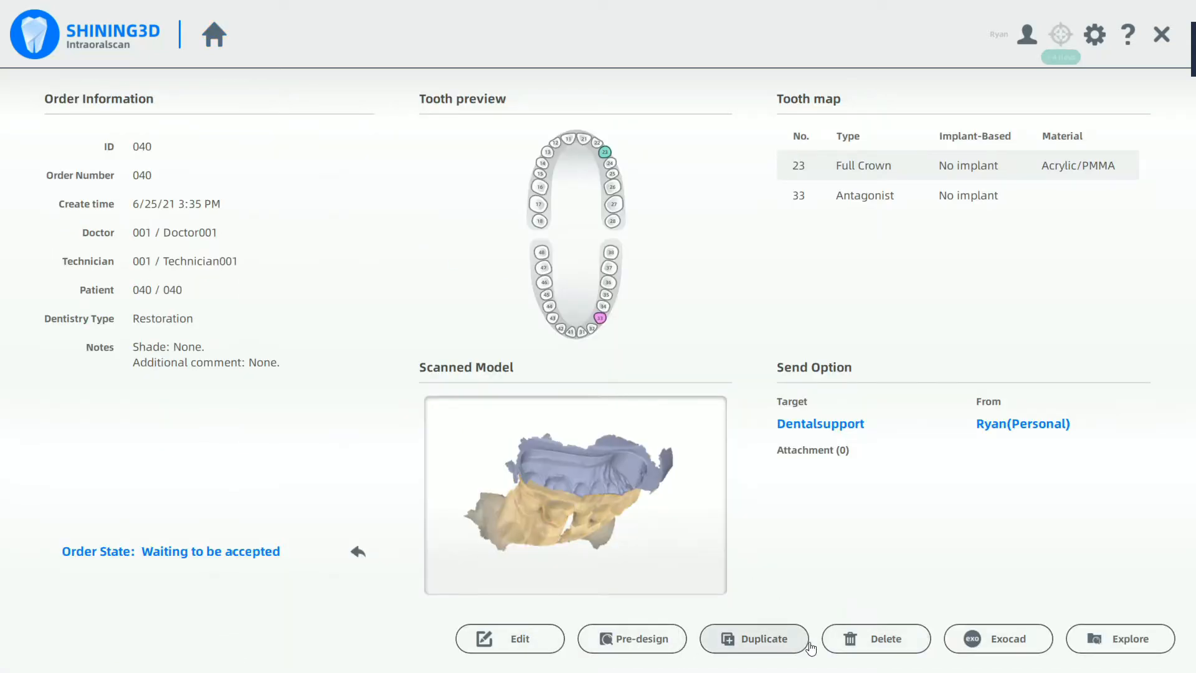
{"action": "left_click", "coordinate": [1124, 639]}
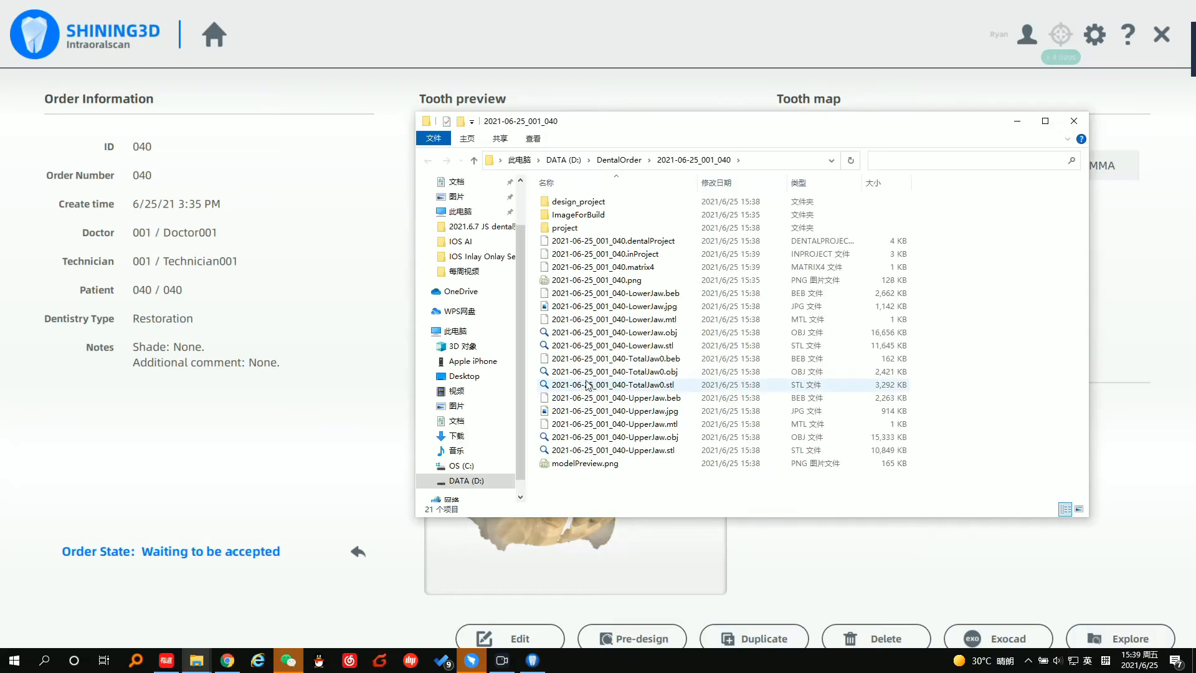
{"action": "left_click", "coordinate": [619, 160]}
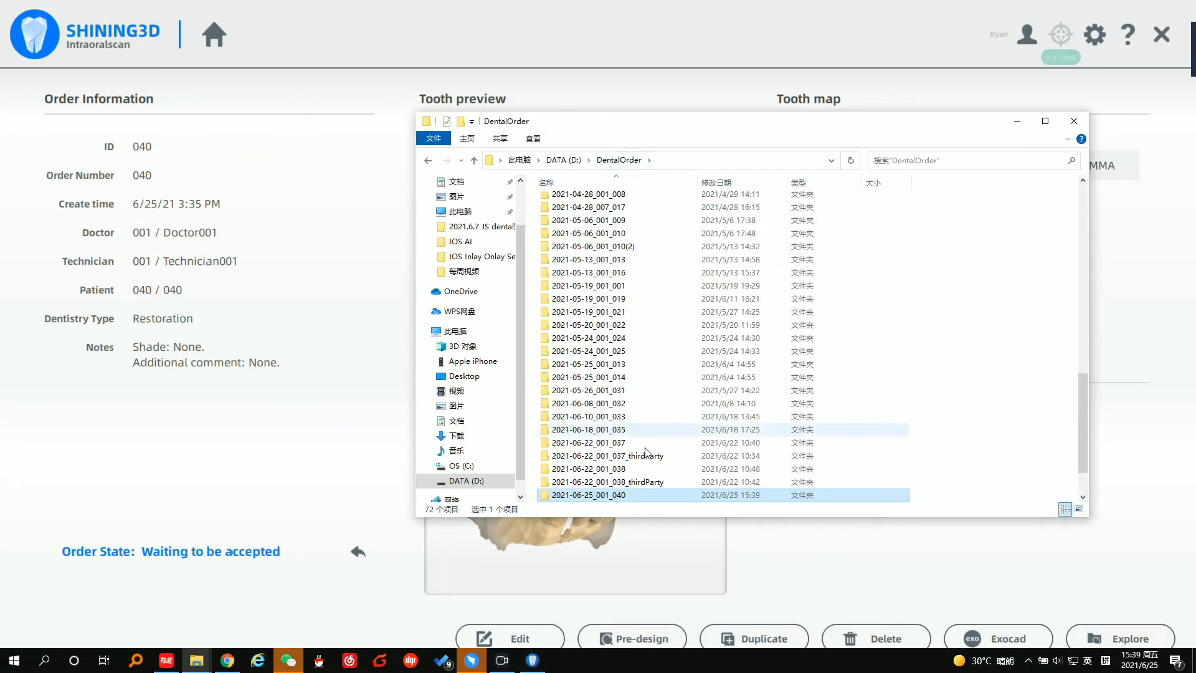
{"action": "scroll", "coordinate": [644, 458], "scroll_direction": "down", "scroll_amount": 2}
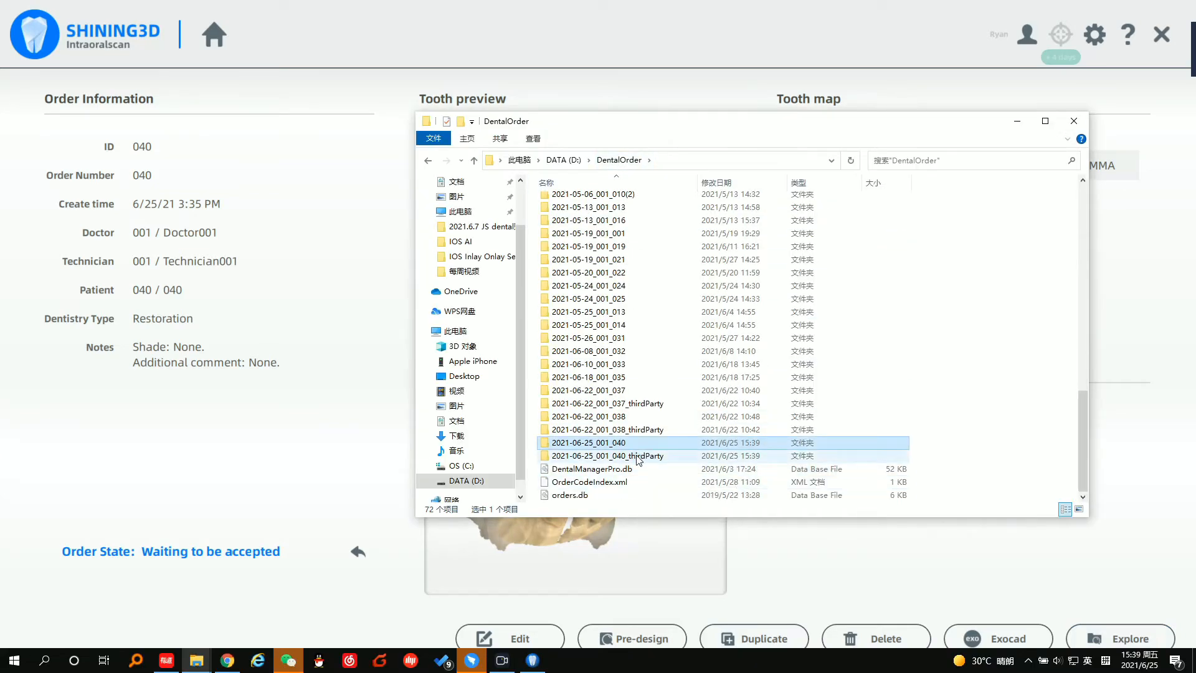
{"action": "left_click", "coordinate": [635, 458]}
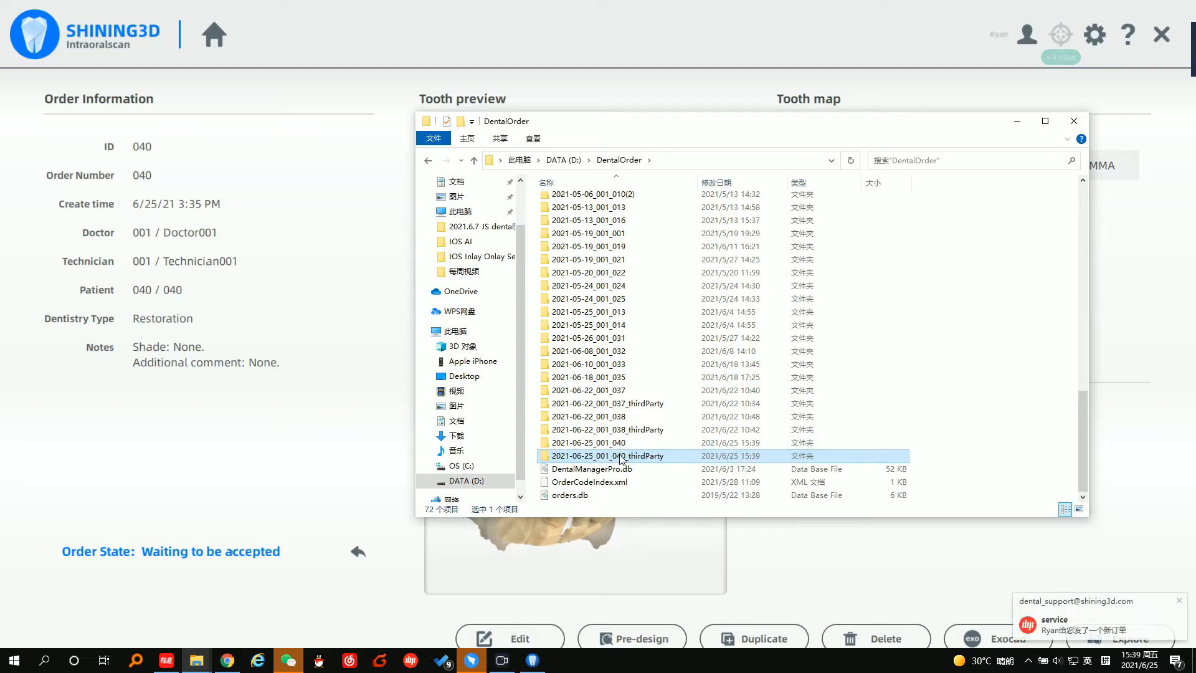
{"action": "double_click", "coordinate": [615, 456]}
Examine the exported jaw scan files in the thirdParty folder, then return to the order
{"action": "mouse_move", "coordinate": [658, 453]}
{"action": "left_mouse_down"}
{"action": "mouse_move", "coordinate": [633, 387]}
{"action": "mouse_move", "coordinate": [616, 223]}
{"action": "mouse_move", "coordinate": [660, 444]}
{"action": "left_mouse_up"}
{"action": "left_click", "coordinate": [687, 418]}
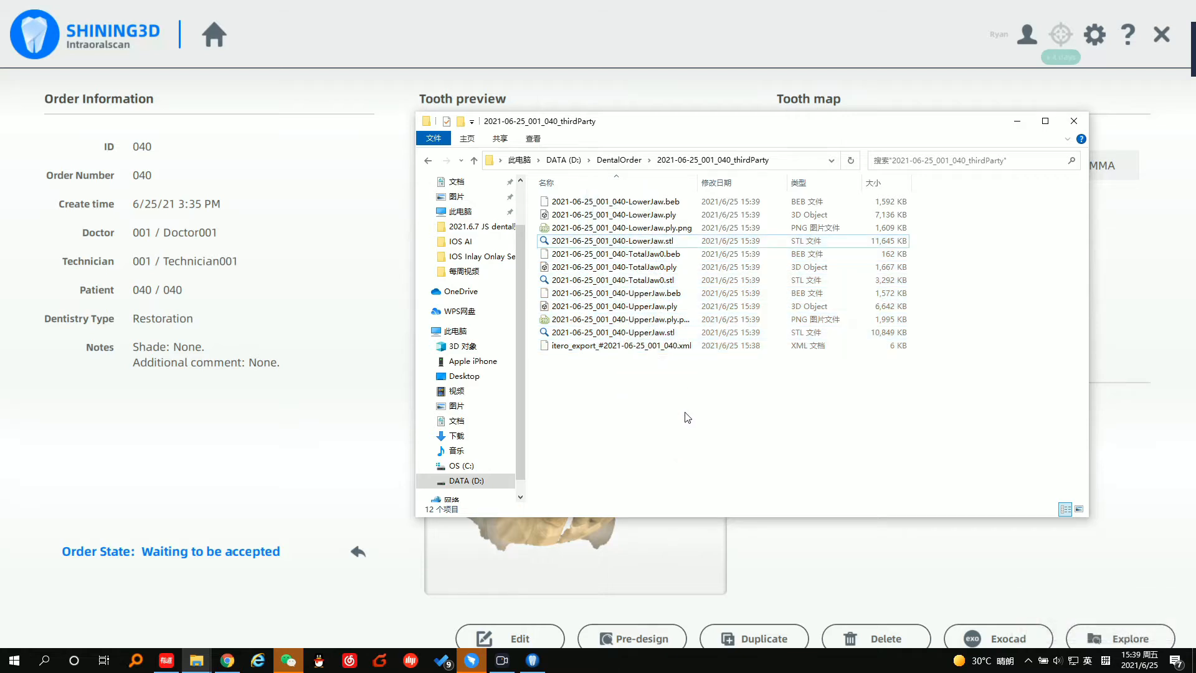
{"action": "left_click_drag", "start_coordinate": [761, 408], "coordinate": [576, 194]}
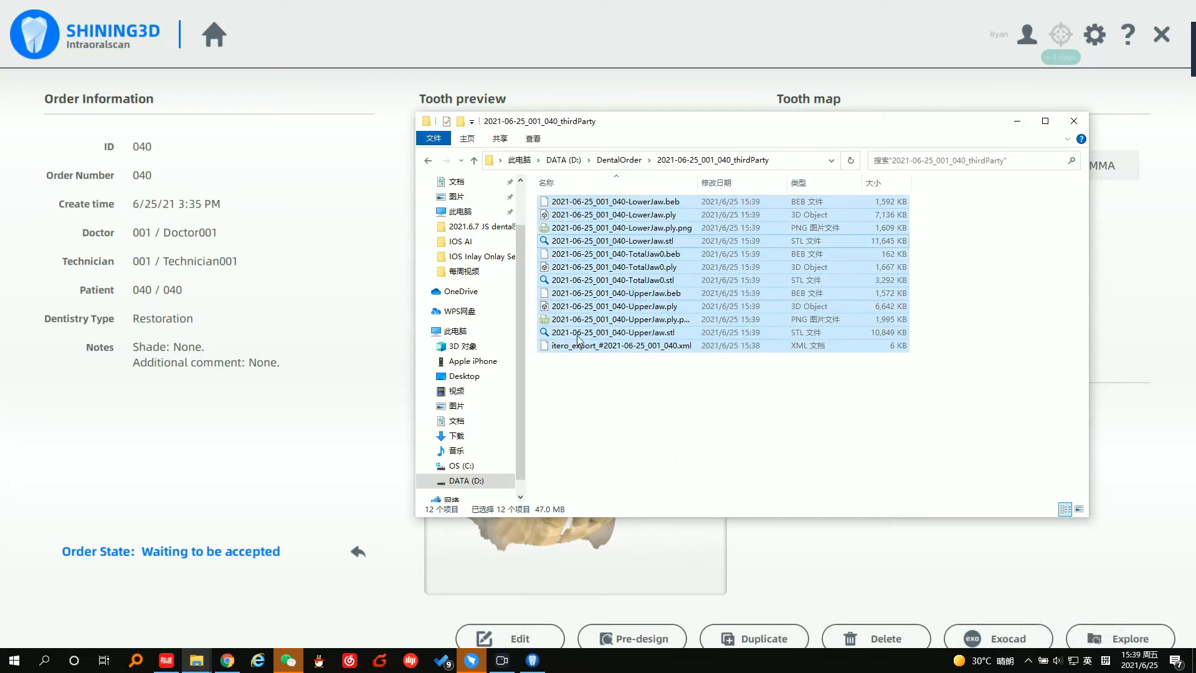
{"action": "left_click", "coordinate": [580, 389]}
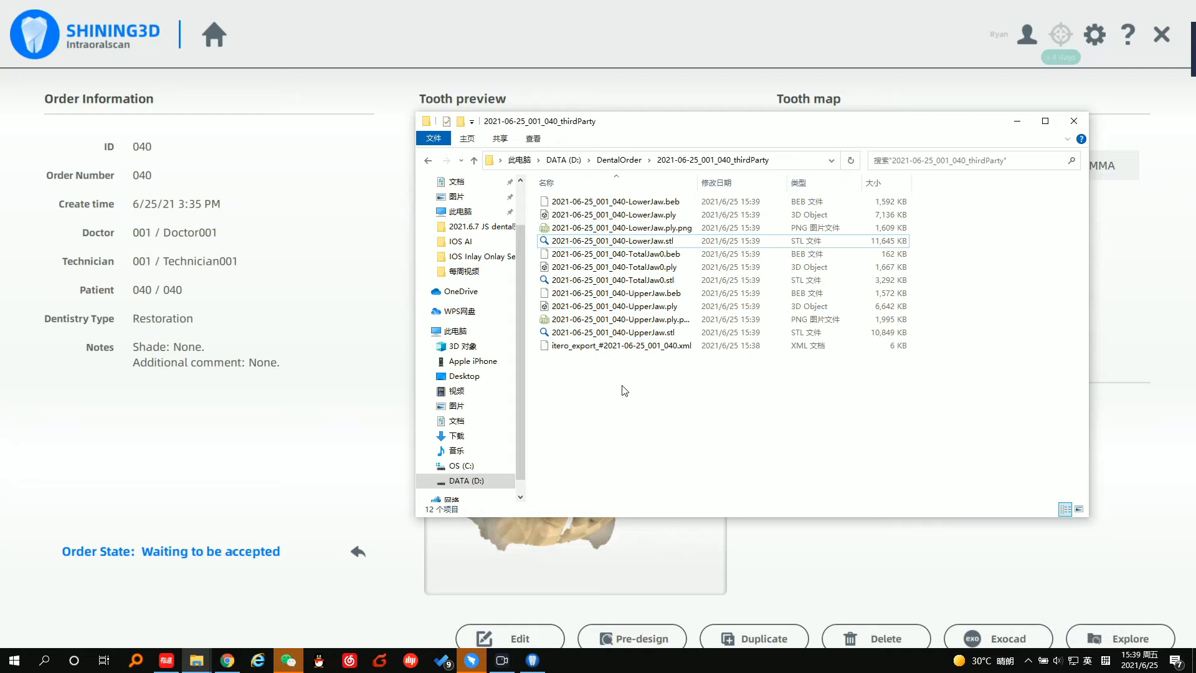
{"action": "left_click", "coordinate": [1155, 313]}
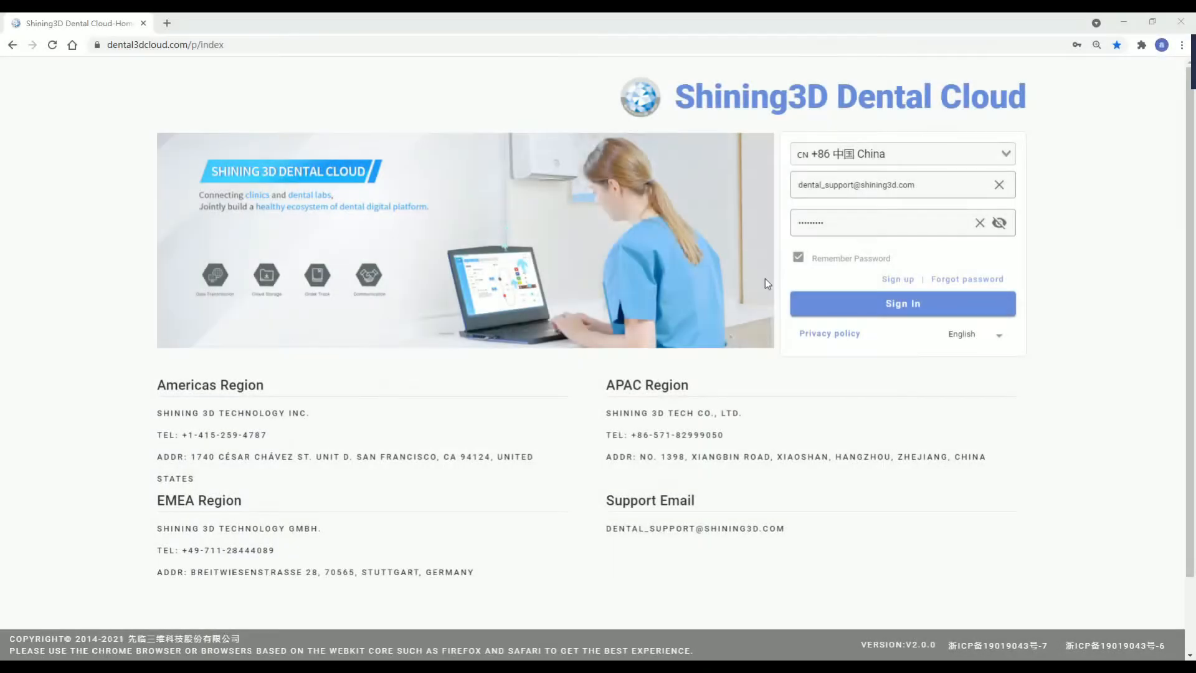
Switch to Shining3D Dental Cloud in the browser, sign in and view the newest case's details and screenshots
{"action": "left_click", "coordinate": [897, 305]}
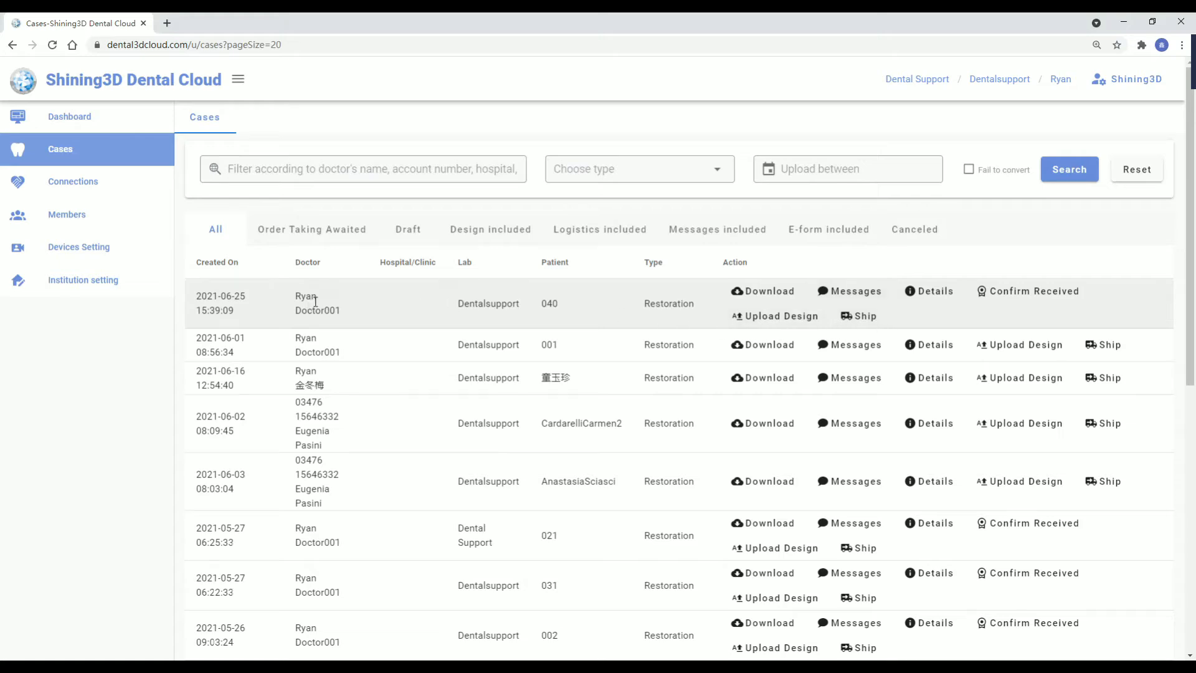
{"action": "left_click", "coordinate": [920, 297]}
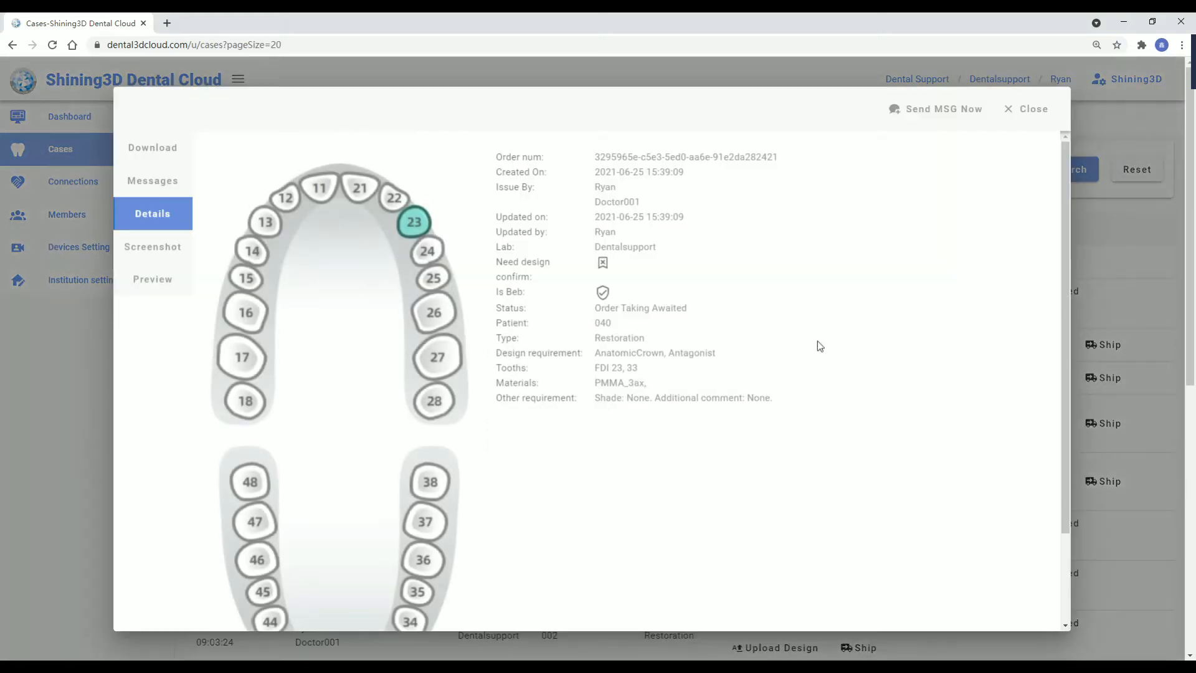
{"action": "left_click", "coordinate": [169, 244]}
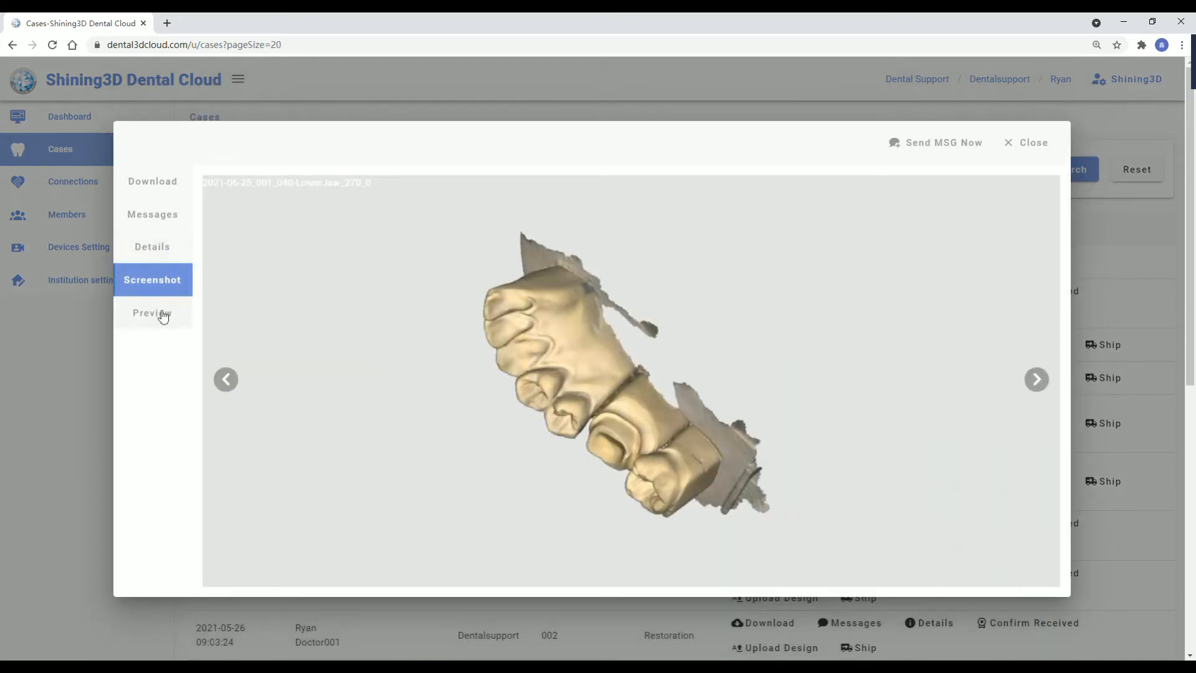
Inspect the case's upper and lower jaw models together in the 3D preview from several angles, and close the case window
{"action": "left_click", "coordinate": [163, 320]}
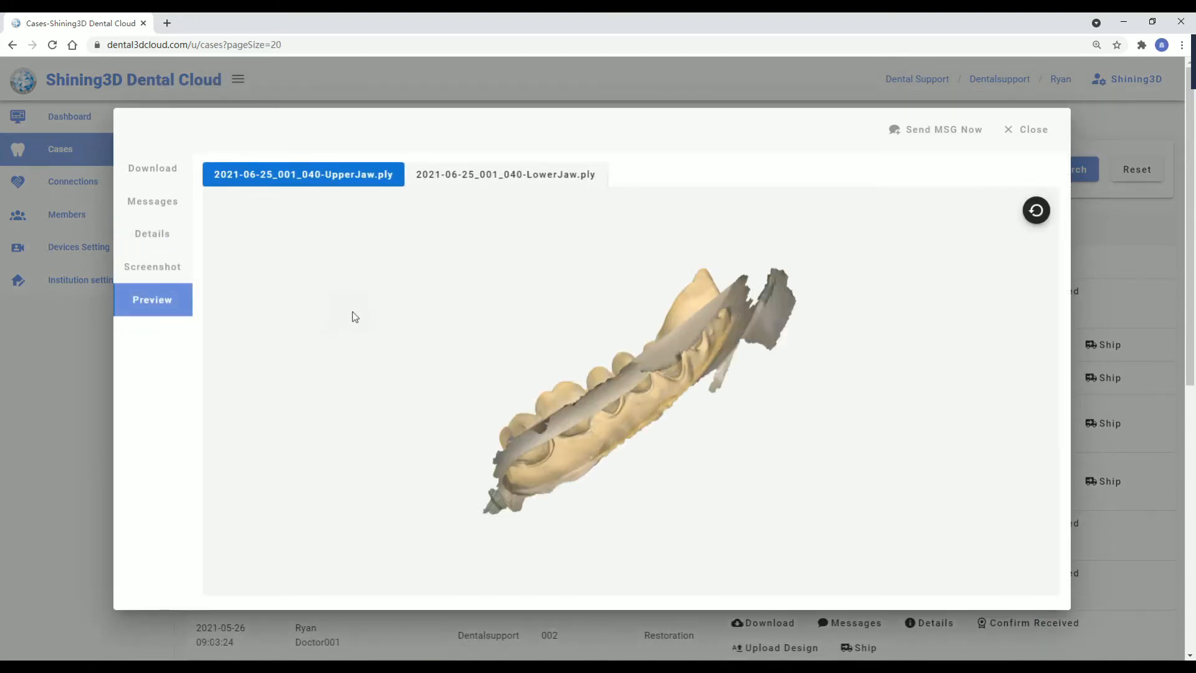
{"action": "left_click_drag", "start_coordinate": [587, 427], "coordinate": [753, 538]}
{"action": "scroll", "coordinate": [752, 538], "scroll_direction": "down", "scroll_amount": 5}
{"action": "left_click_drag", "start_coordinate": [594, 404], "coordinate": [671, 401]}
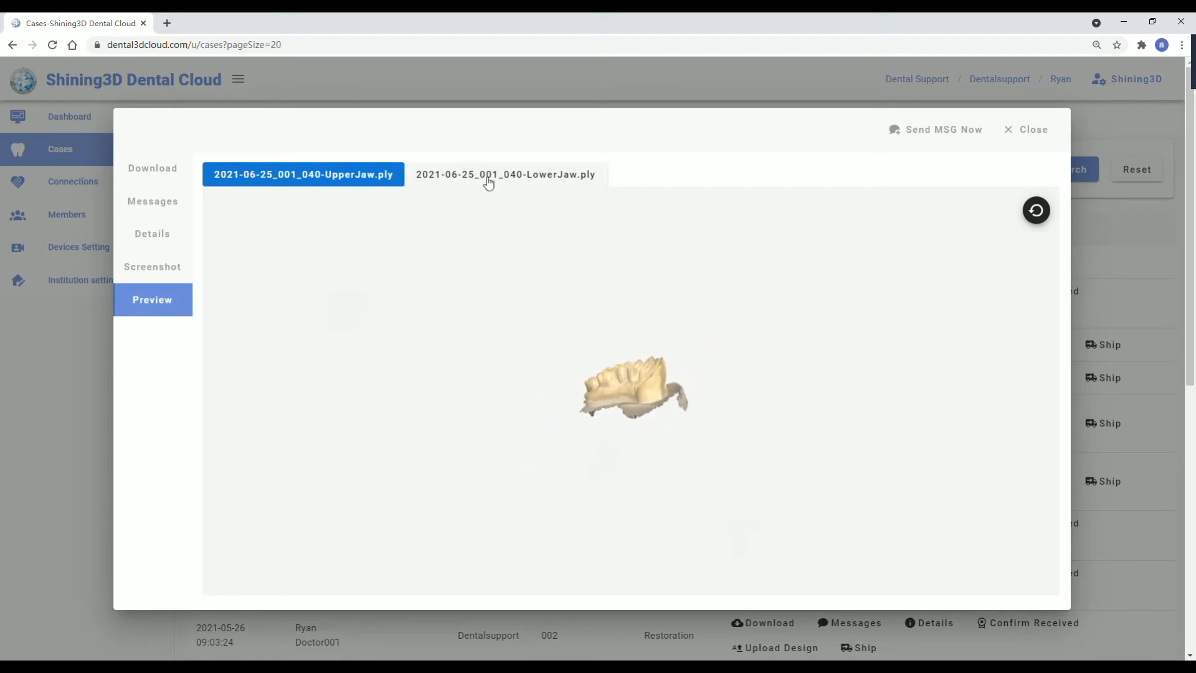
{"action": "left_click", "coordinate": [489, 180]}
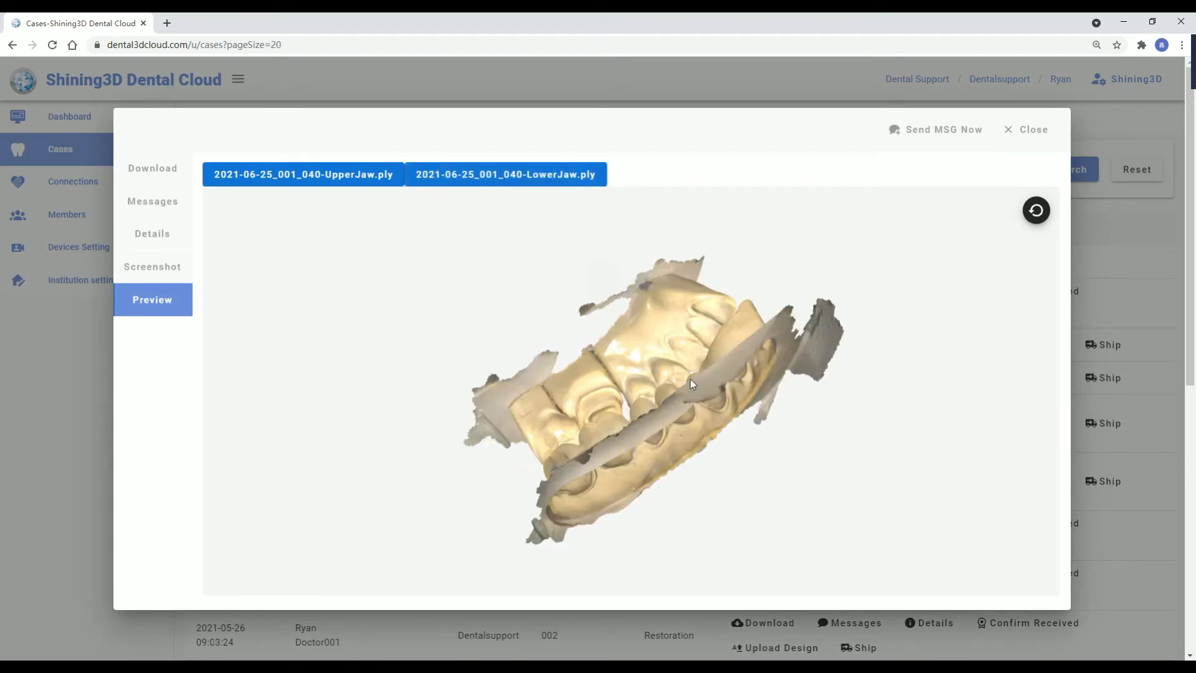
{"action": "right_click_drag", "start_coordinate": [690, 379], "coordinate": [189, 440]}
{"action": "left_click", "coordinate": [330, 340]}
{"action": "left_click_drag", "start_coordinate": [330, 340], "coordinate": [781, 405]}
{"action": "scroll", "coordinate": [781, 405], "scroll_direction": "up", "scroll_amount": 5}
{"action": "left_click_drag", "start_coordinate": [640, 401], "coordinate": [528, 334]}
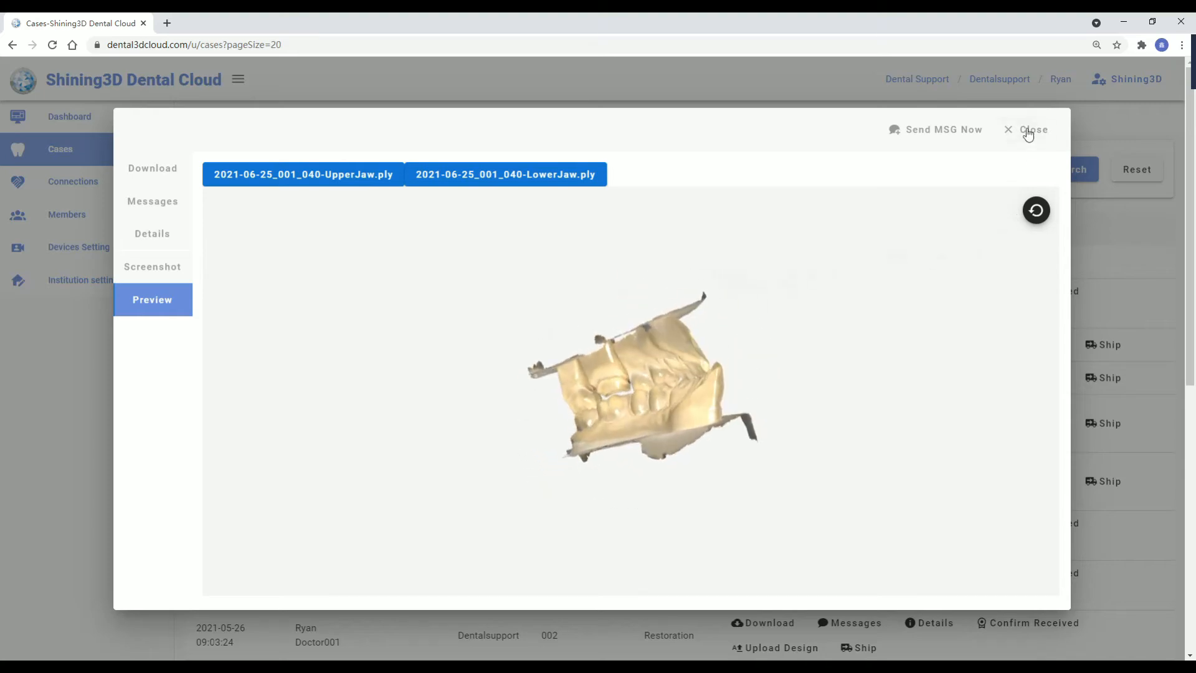
{"action": "left_click", "coordinate": [1027, 132]}
Request conversion of the newest case's original project file to stl(for 3Shape) and ply(for 3Shape)
{"action": "left_click", "coordinate": [779, 291]}
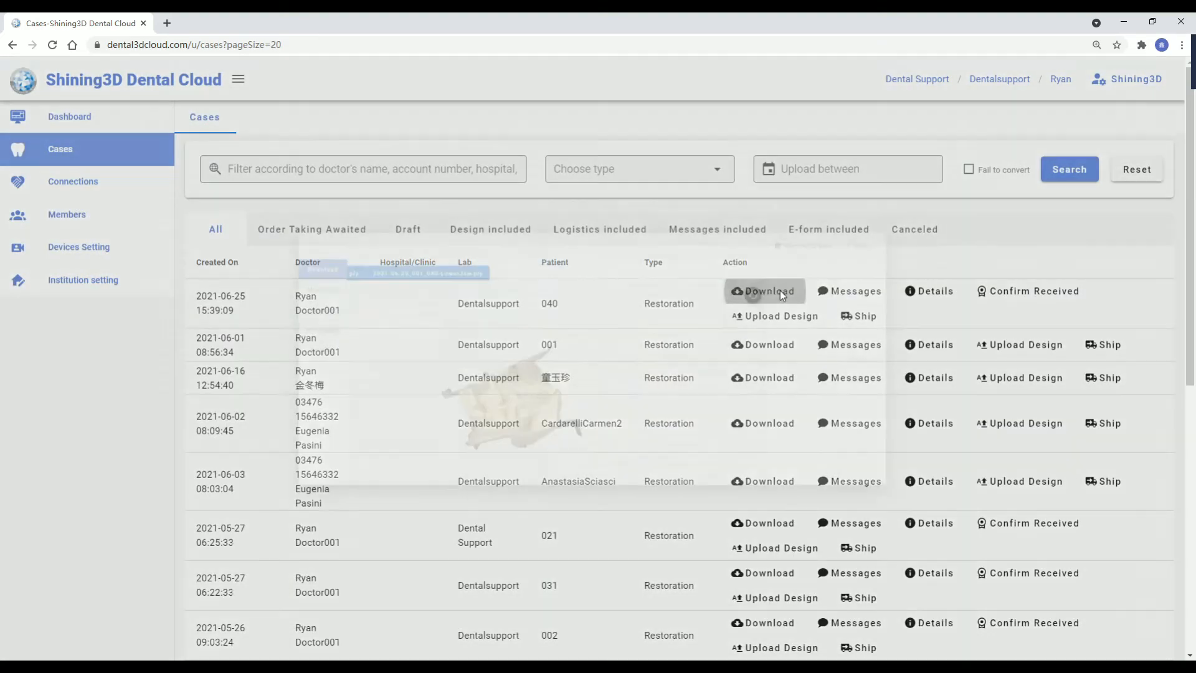
{"action": "left_click", "coordinate": [453, 362]}
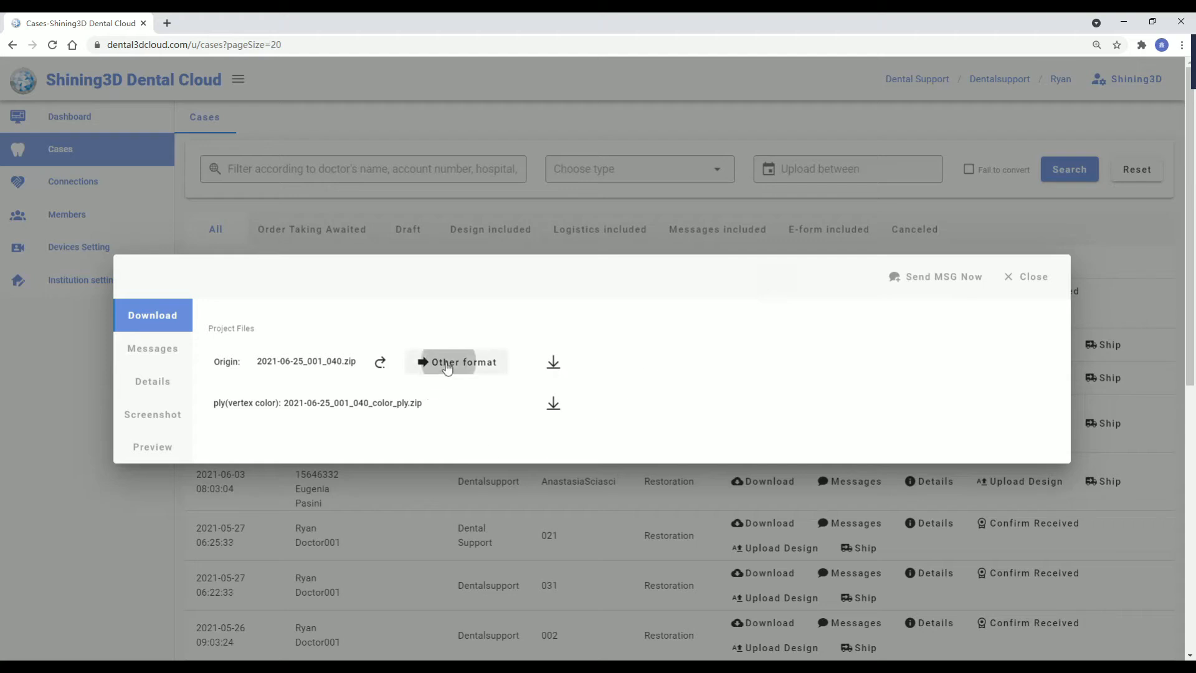
{"action": "left_click", "coordinate": [668, 342]}
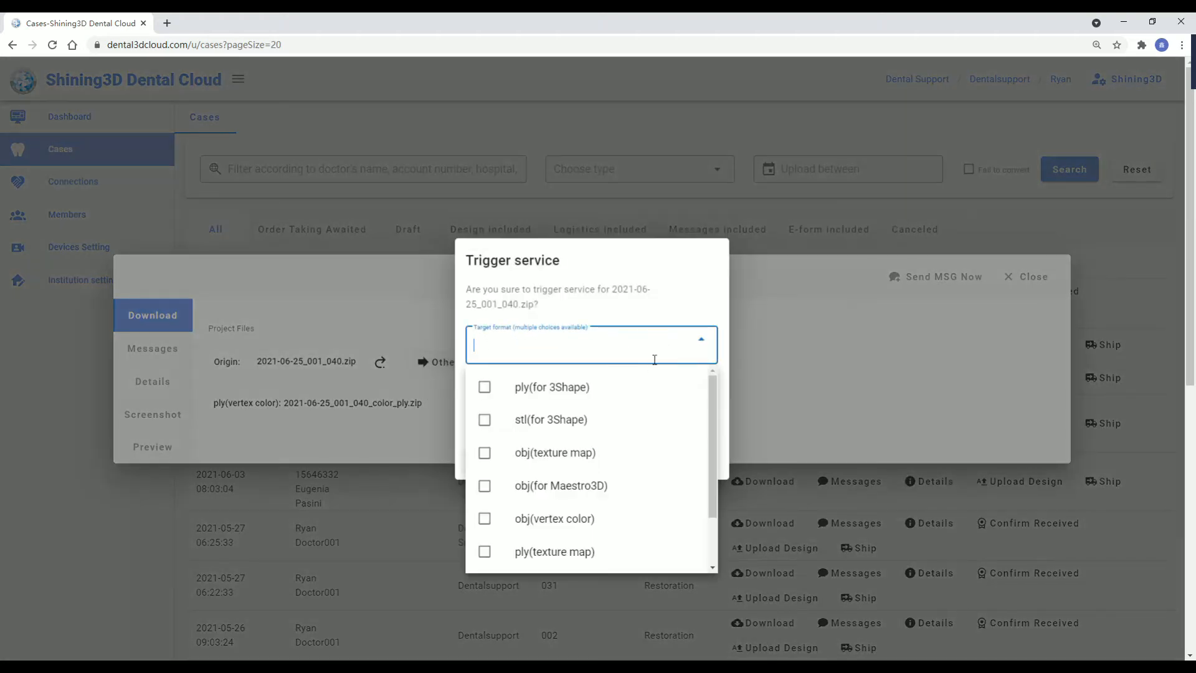
{"action": "left_click", "coordinate": [557, 422]}
{"action": "left_click", "coordinate": [564, 388]}
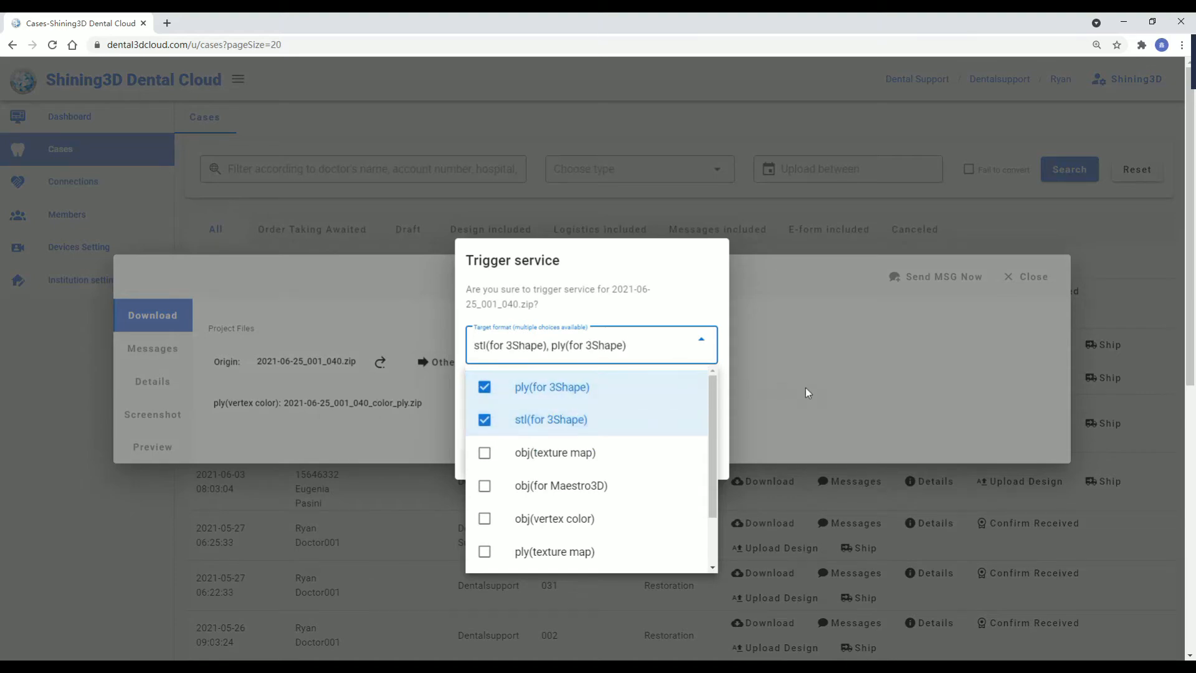
{"action": "scroll", "coordinate": [647, 461], "scroll_direction": "down", "scroll_amount": 3}
{"action": "left_click", "coordinate": [697, 461]}
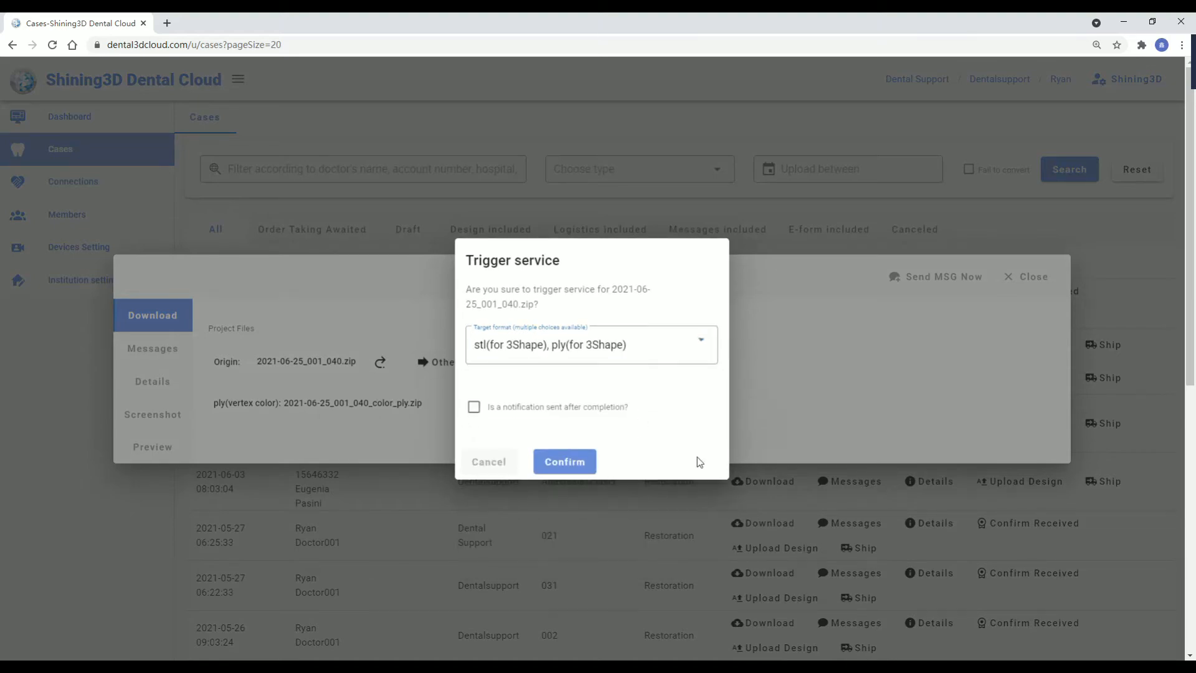
{"action": "left_click", "coordinate": [563, 461]}
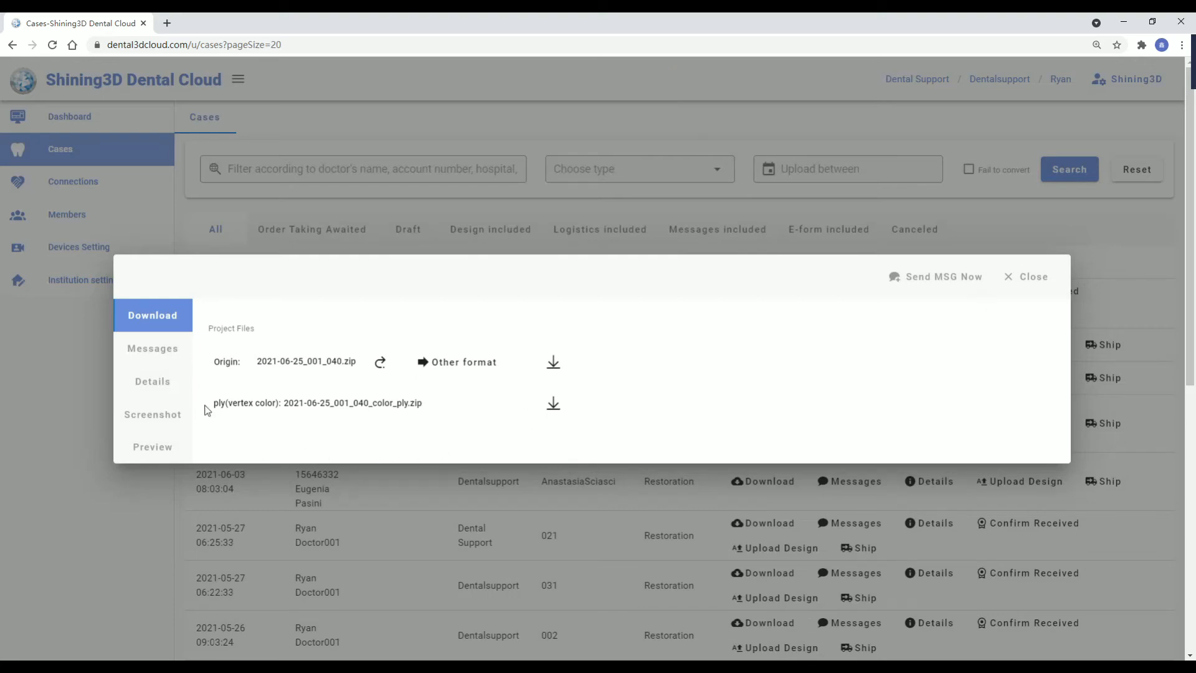
Refresh the case's project file list and download its ply(for 3Shape) and stl(for 3Shape) archives
{"action": "left_click", "coordinate": [153, 382]}
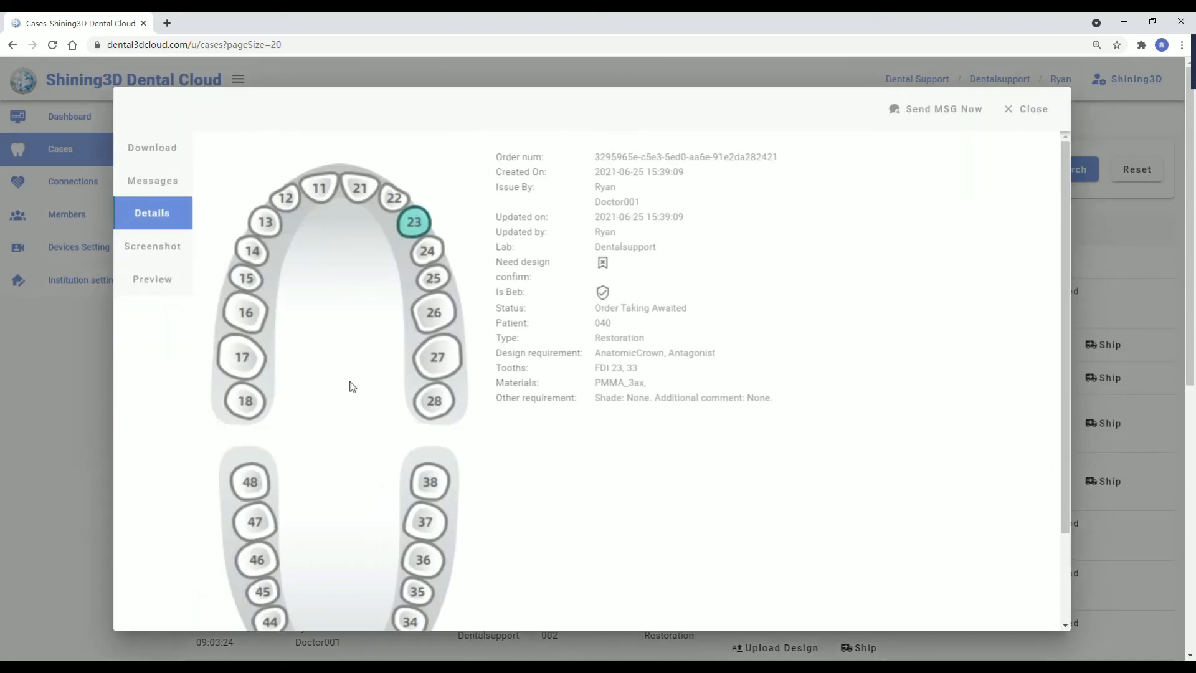
{"action": "left_click", "coordinate": [164, 153]}
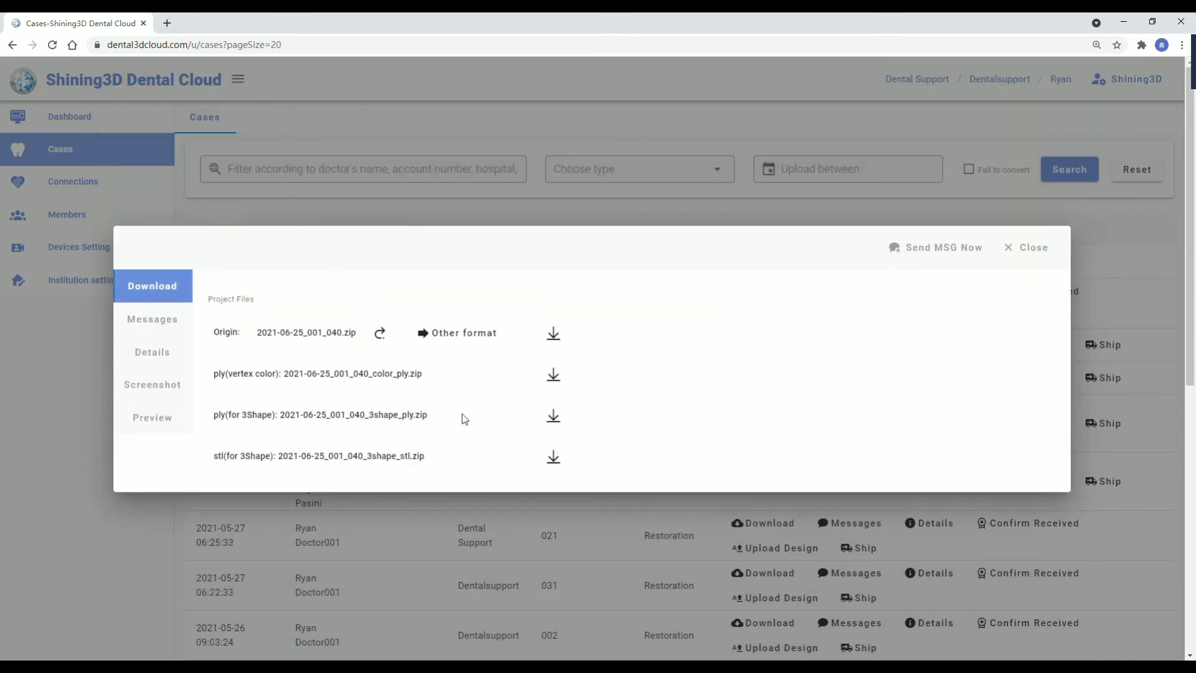
{"action": "left_click", "coordinate": [553, 415]}
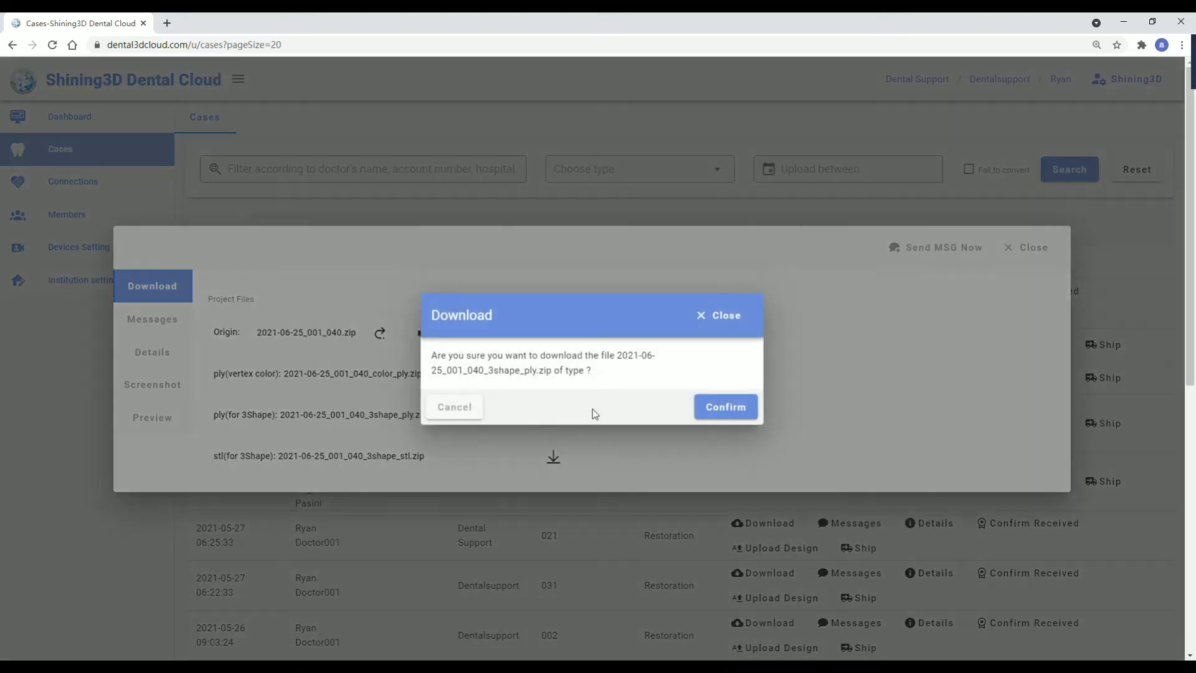
{"action": "left_click", "coordinate": [717, 406]}
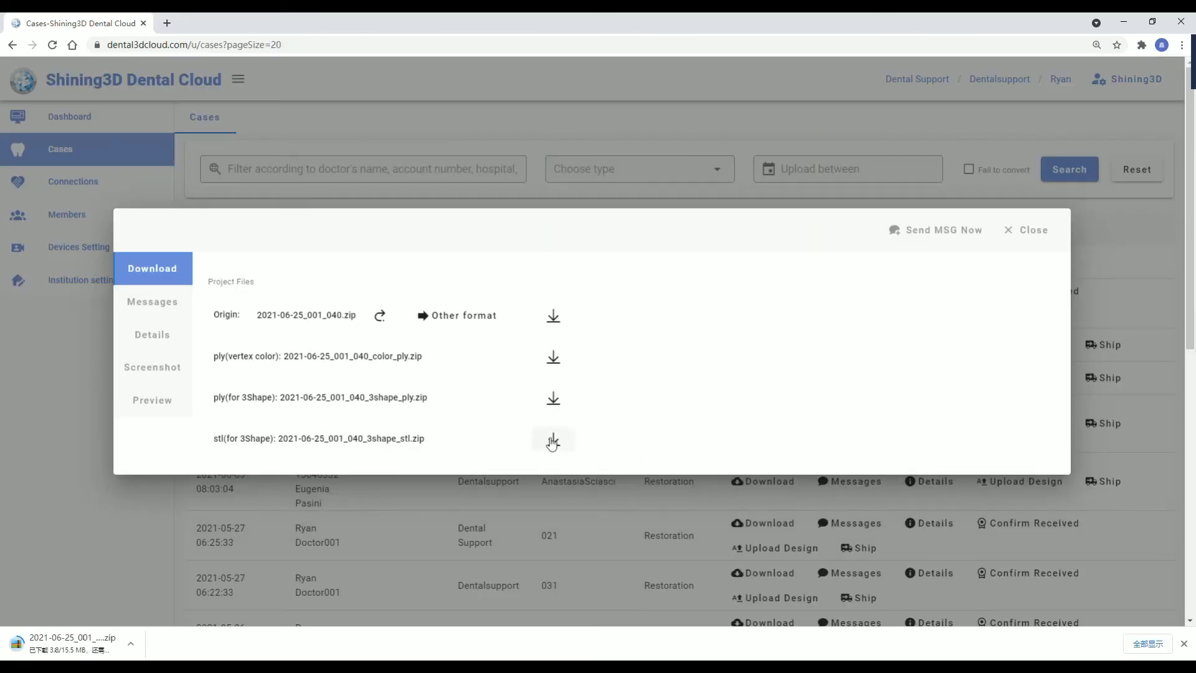
{"action": "left_click", "coordinate": [552, 439]}
{"action": "left_click", "coordinate": [725, 393]}
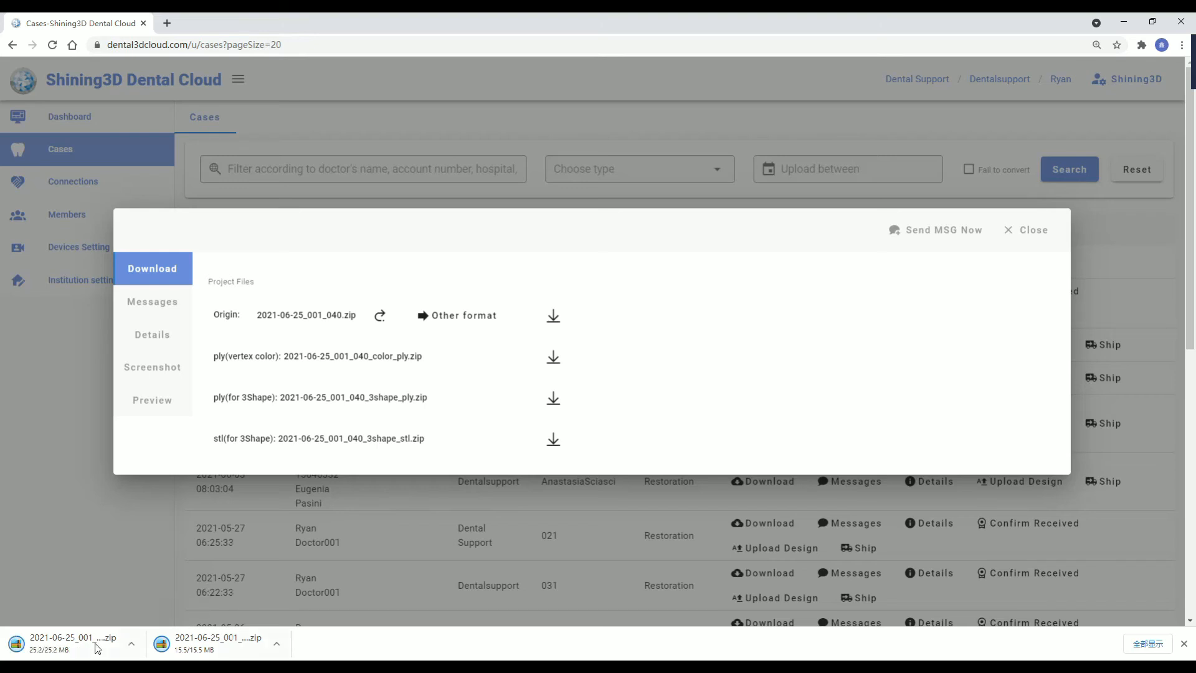
Open the downloaded ply(for 3Shape) archive, examine its jaw scan, texture image and XML files, and close it
{"action": "left_click", "coordinate": [223, 638]}
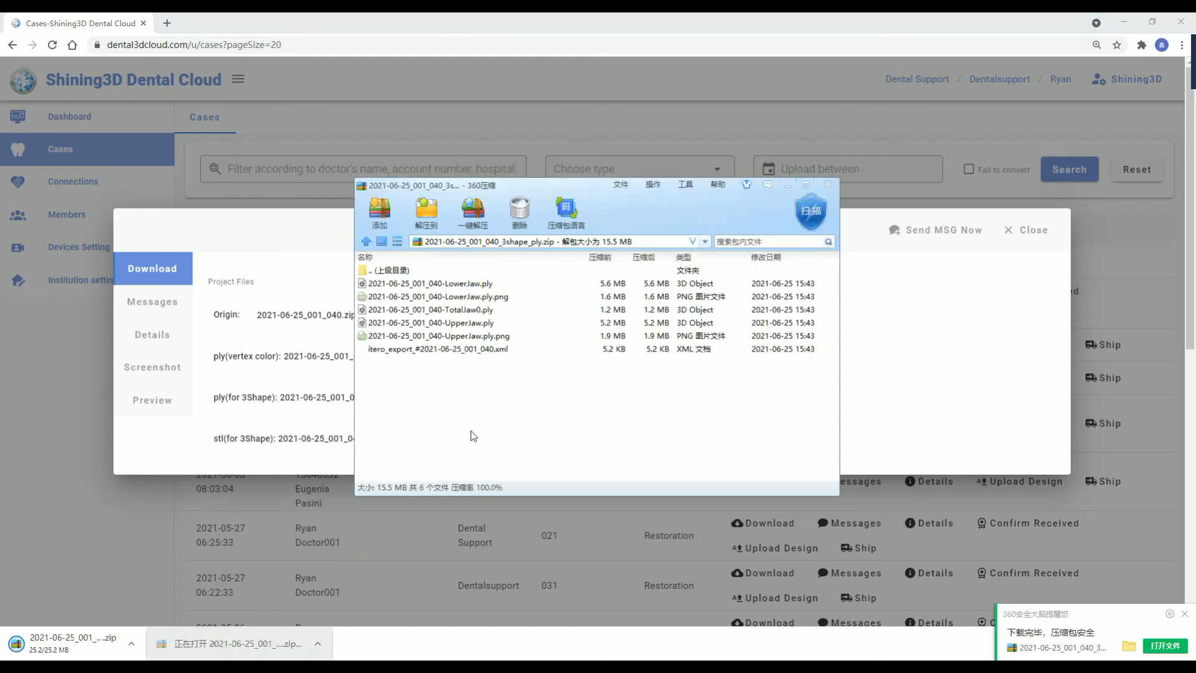
{"action": "left_click_drag", "start_coordinate": [489, 429], "coordinate": [447, 272]}
{"action": "left_click", "coordinate": [485, 414]}
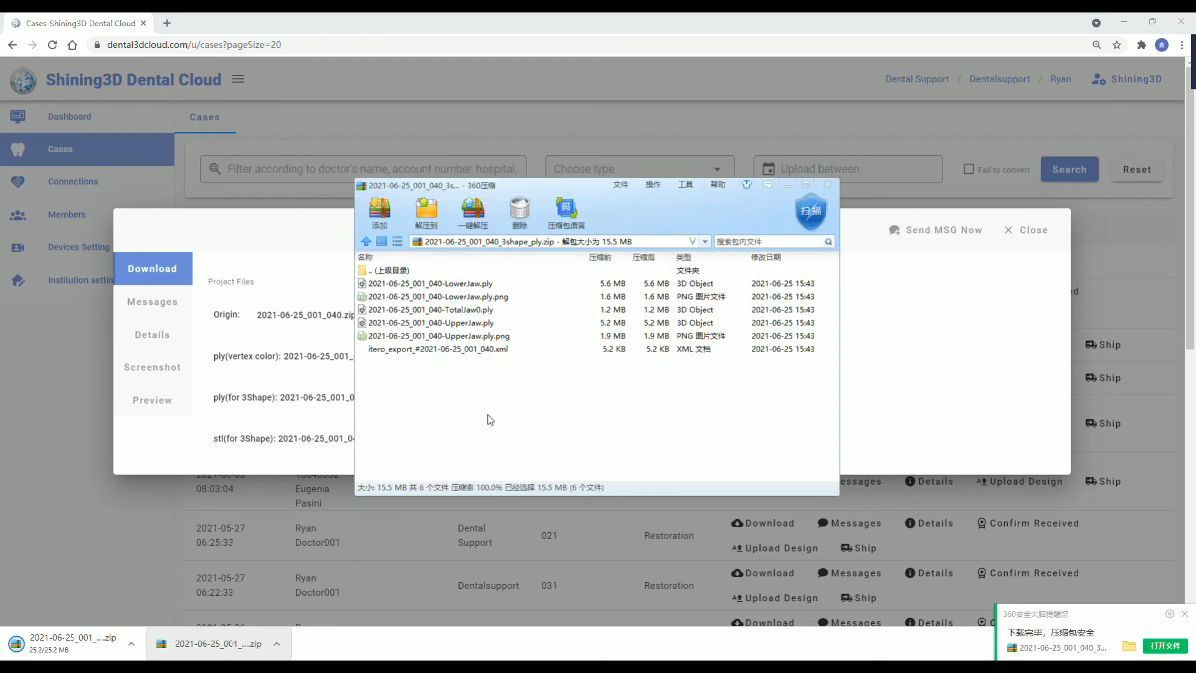
{"action": "left_click", "coordinate": [826, 183]}
Open the downloaded stl(for 3Shape) archive, examine its jaw scan and XML files, and close it
{"action": "left_click", "coordinate": [75, 644]}
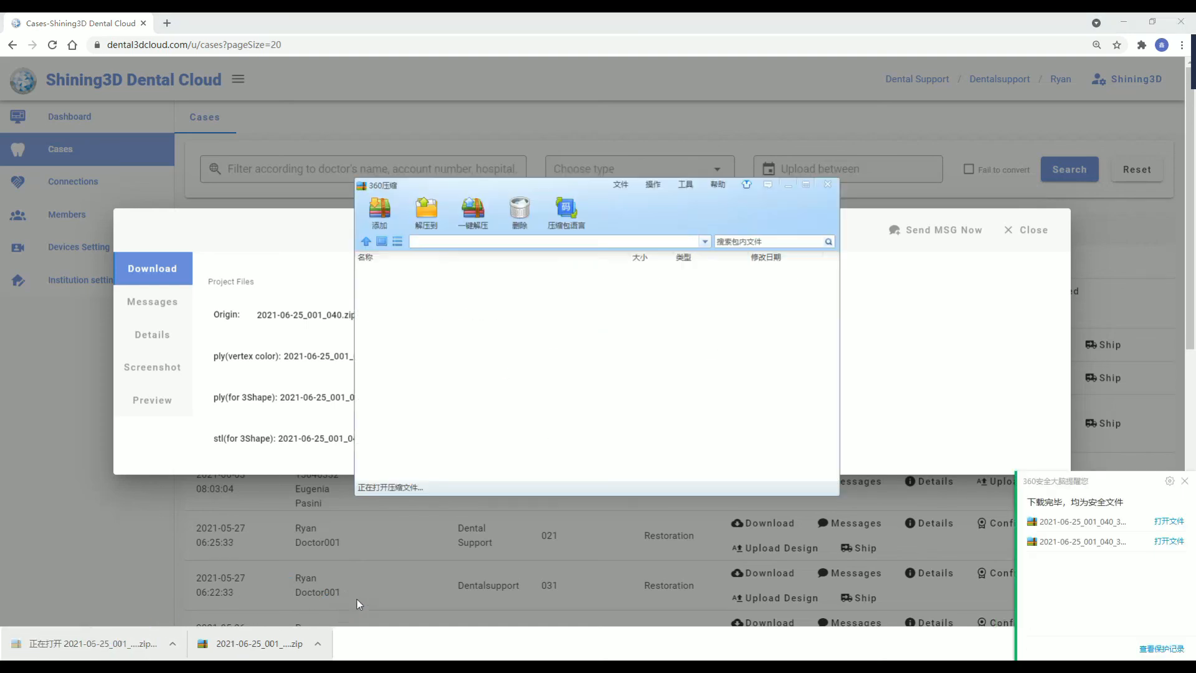
{"action": "left_click_drag", "start_coordinate": [502, 434], "coordinate": [480, 274]}
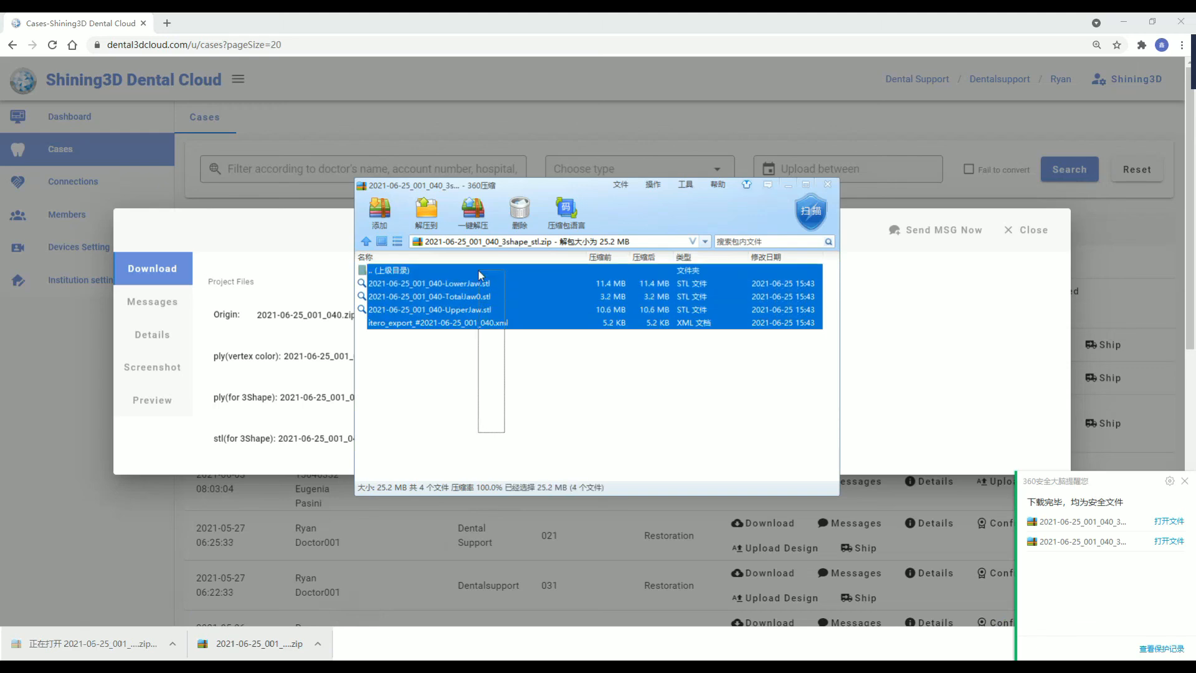
{"action": "left_click", "coordinate": [491, 374]}
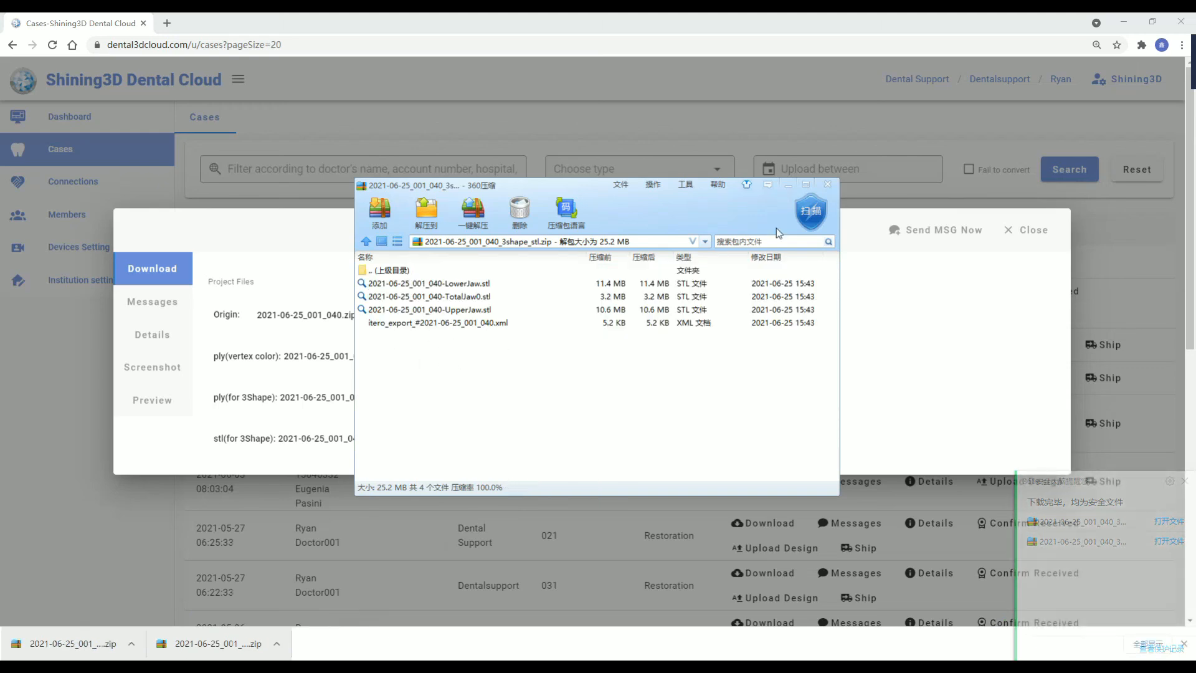
{"action": "left_click", "coordinate": [828, 183]}
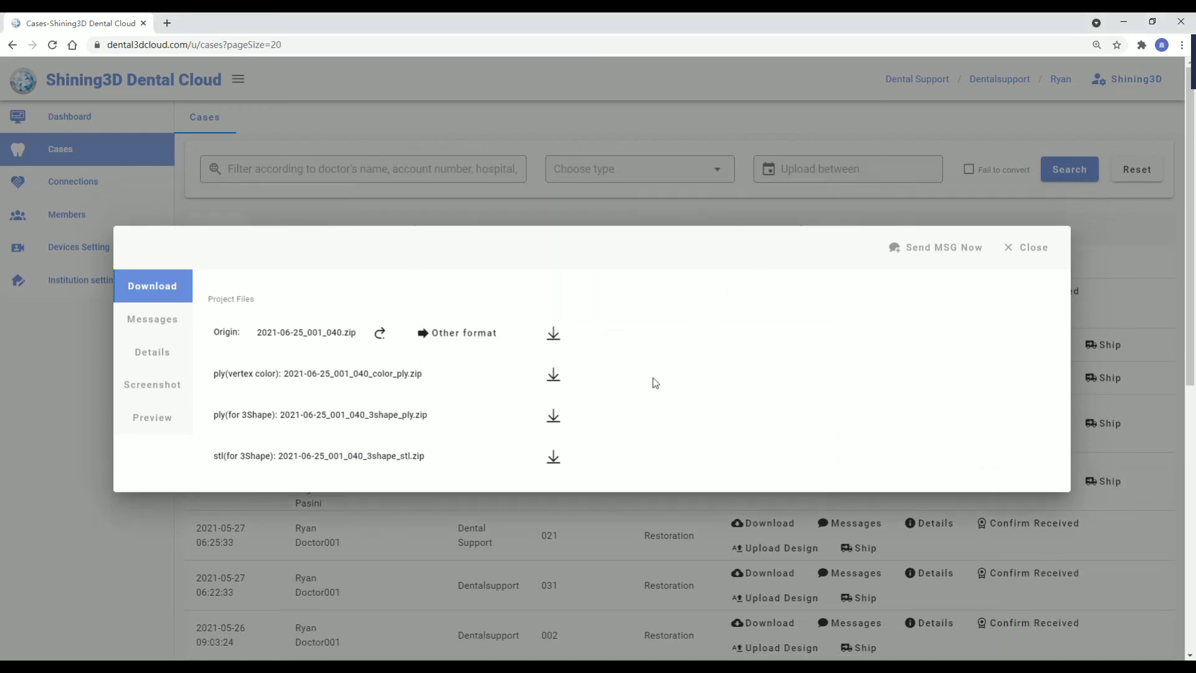